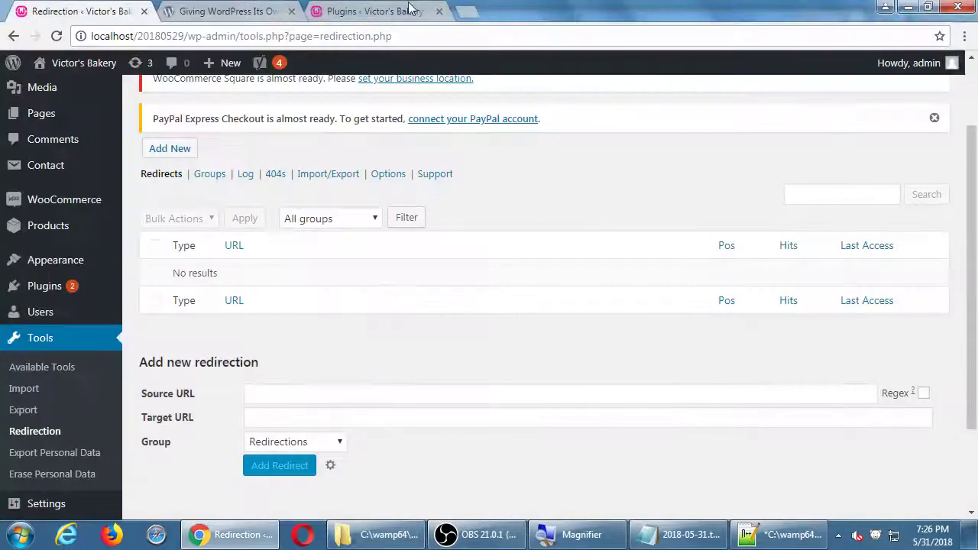
Close the Plugins page and the Giving WordPress Its Own Directory article, leaving only the Redirection page open
left_click(394, 12)
left_click(438, 11)
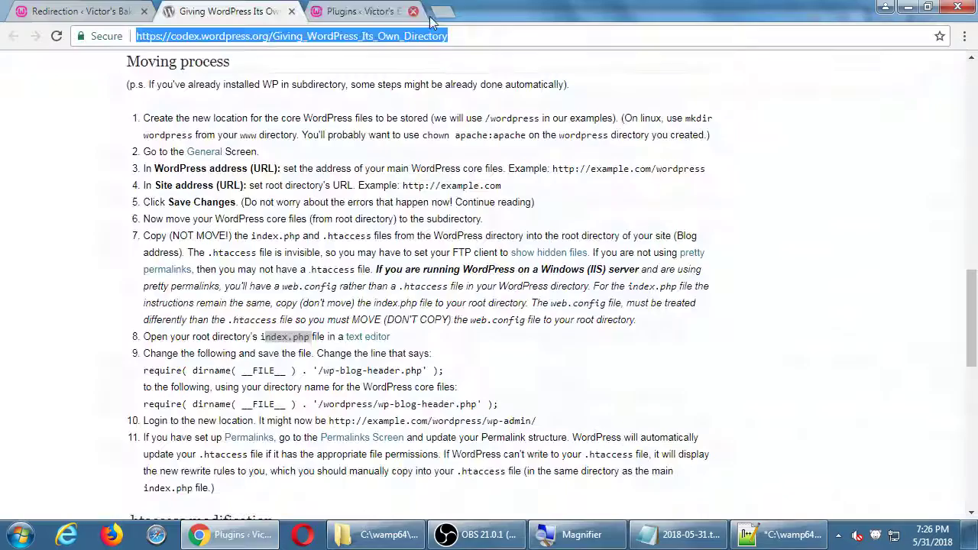
left_click(292, 11)
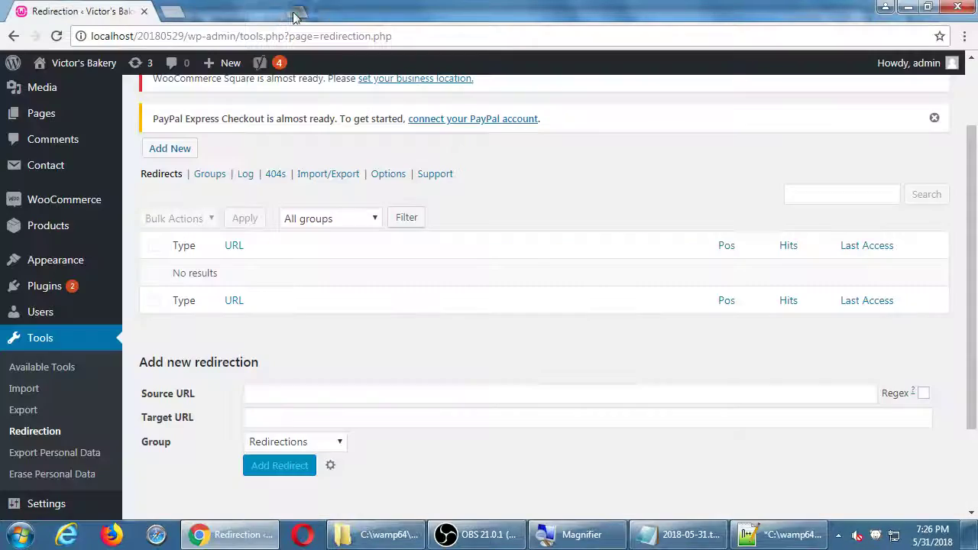
Switch to the 2018-05-31.txt notes in Notepad and add "Rmember: an update to your theme, will remove custom code" a few lines below the existing text
left_click(662, 535)
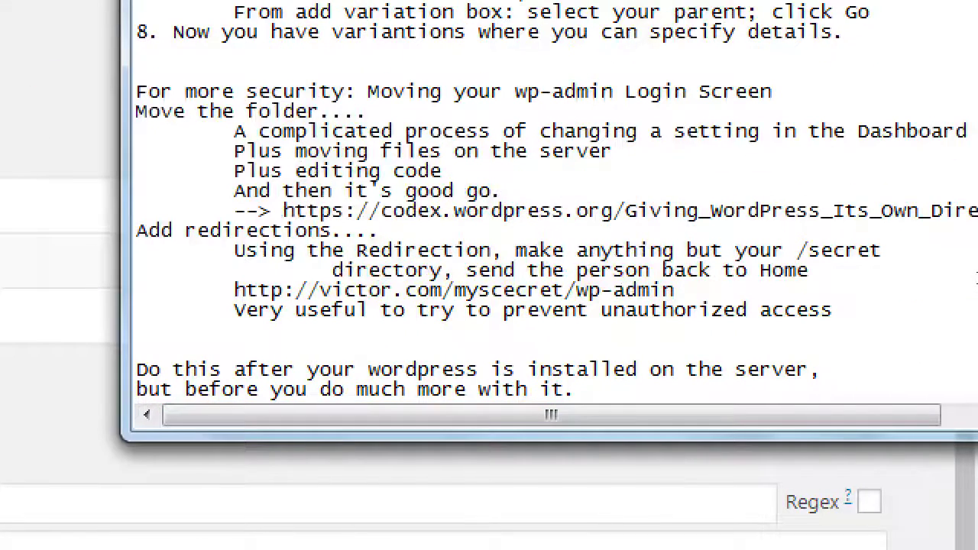
key("Return")
key("Return")
key("Return")
key("Return")
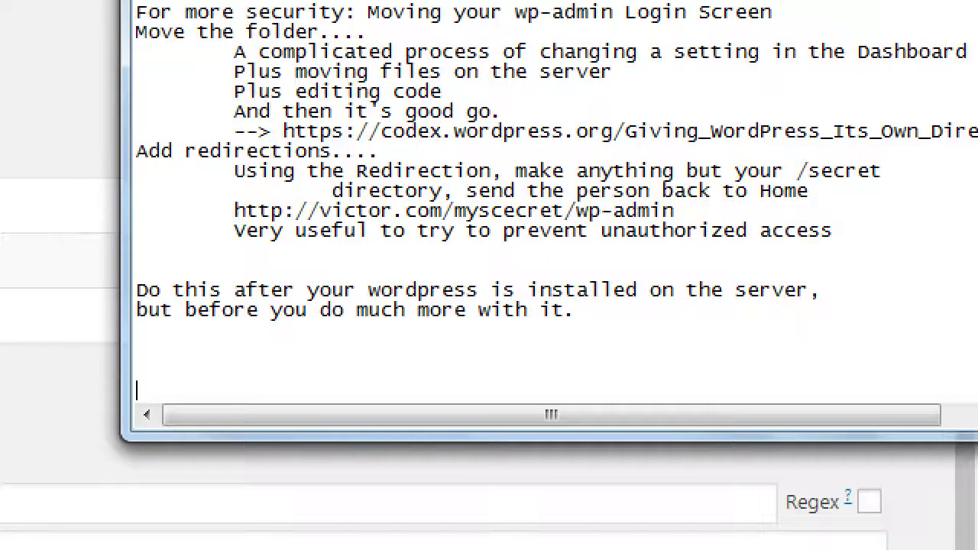
type("Rmember")
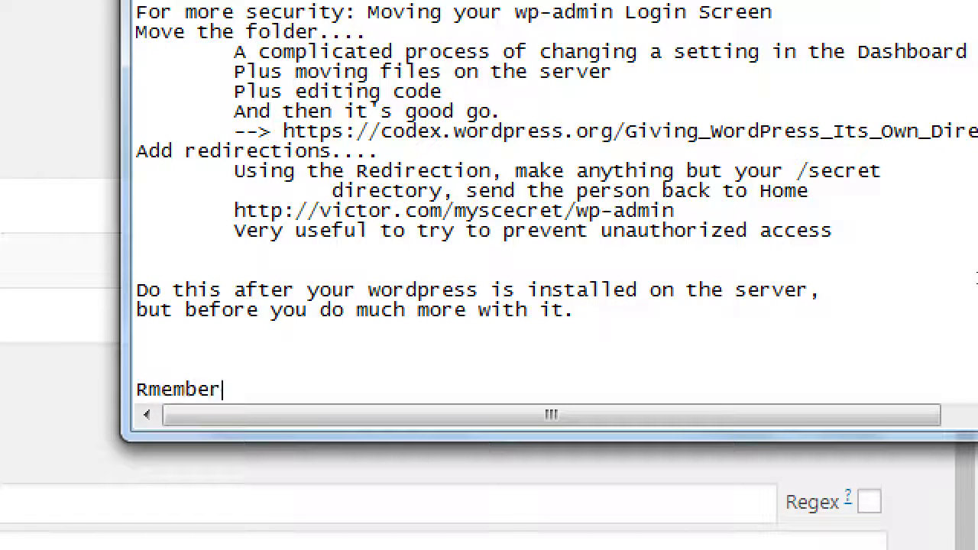
type(": an upaqte")
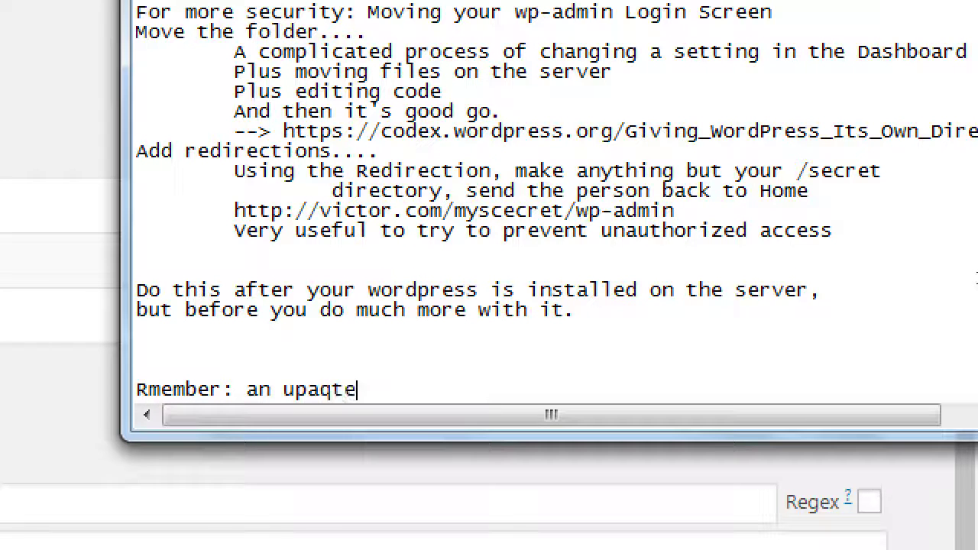
key("BackSpace")
key("BackSpace")
key("BackSpace")
type("te")
key("BackSpace")
key("BackSpace")
key("BackSpace")
type("date to your theme, will remvoe")
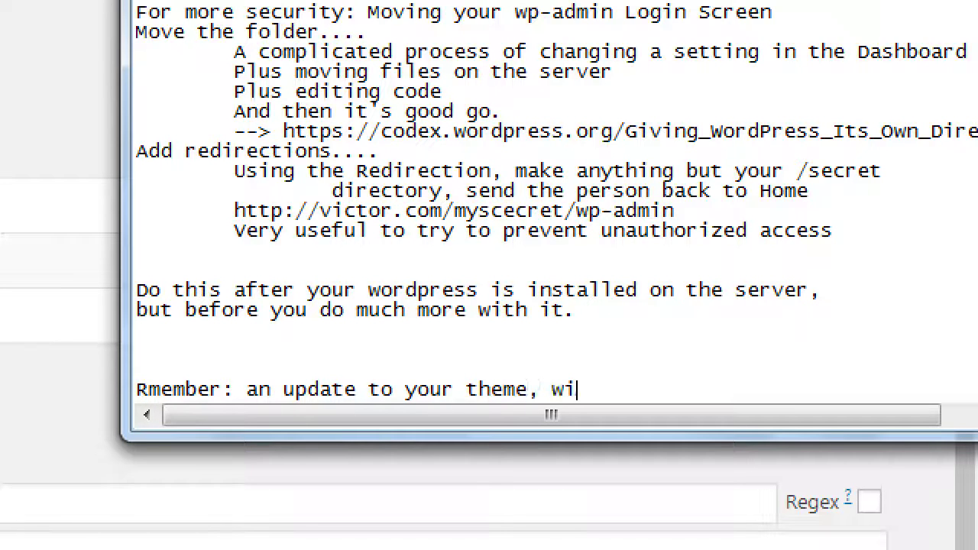
key("BackSpace")
key("BackSpace")
key("BackSpace")
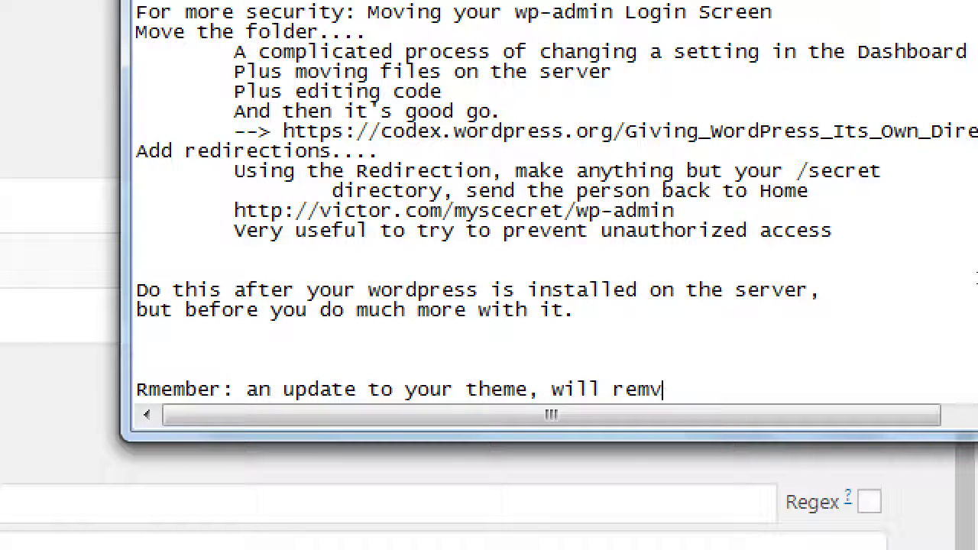
type("ove co")
key("BackSpace")
type("ustom code")
Replace "custom code" at the end of the new reminder line with "CUSTOM CODE"
key("ctrl+shift+Left")
key("ctrl+shift+Left")
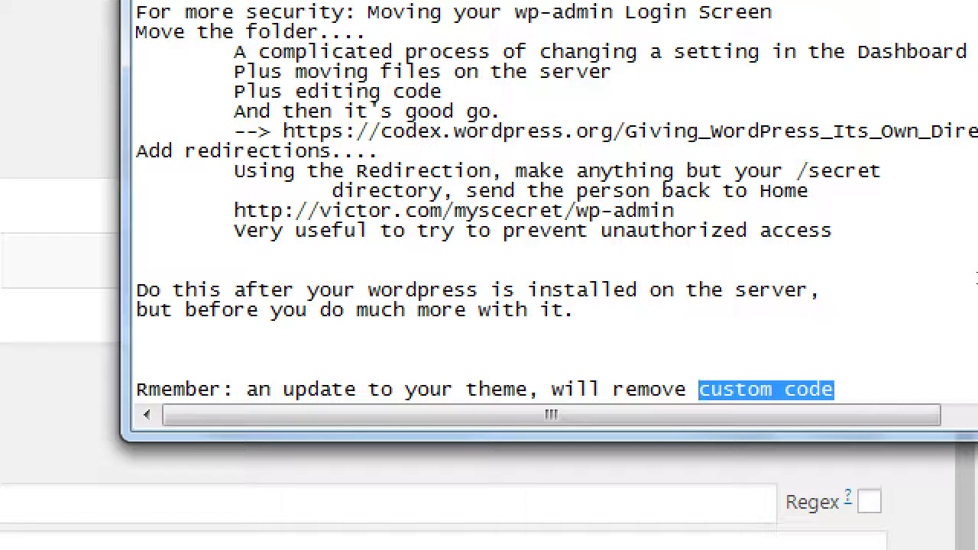
type("CUSTOM CODE")
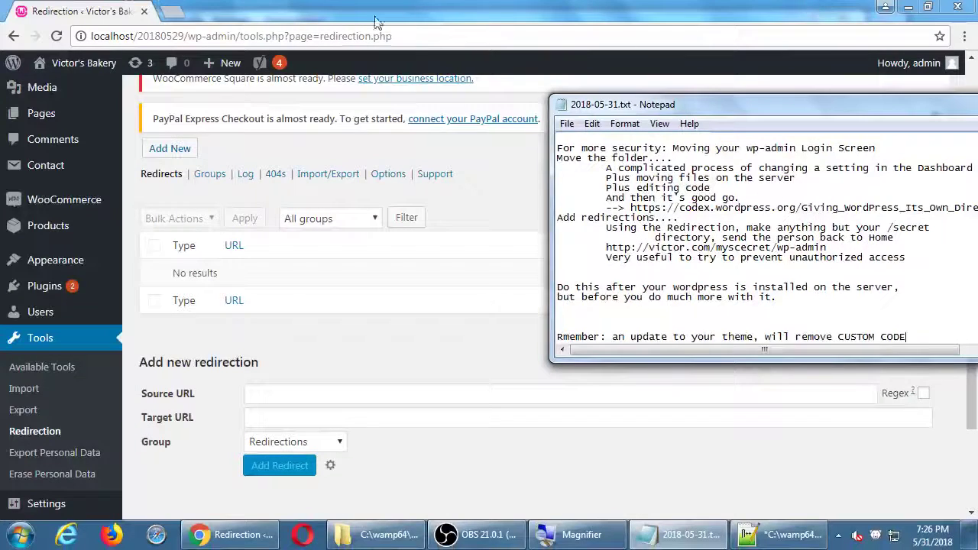
Return to the WordPress dashboard in Chrome, open the theme editor, read its warning about direct theme edits, and go back without continuing
left_click(329, 26)
mouse_move(79, 270)
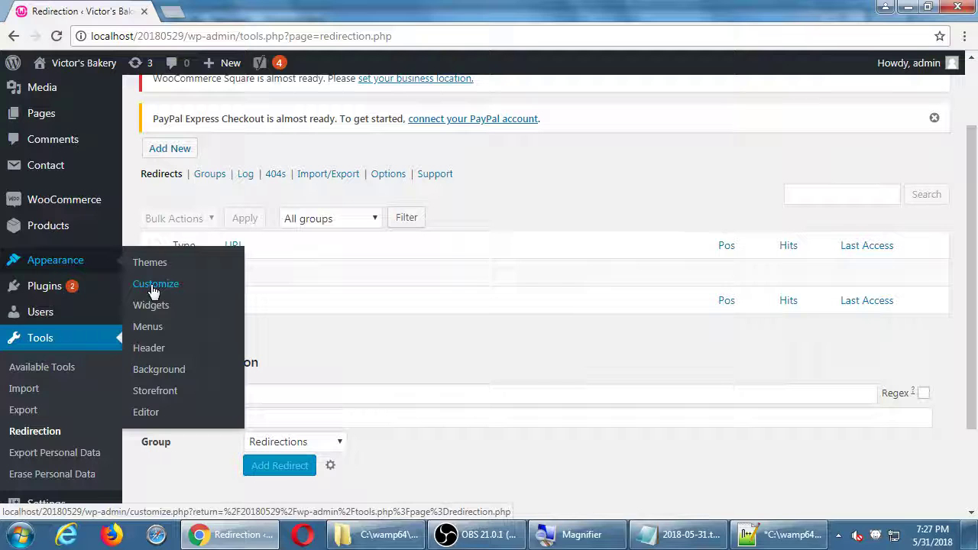
left_click(152, 414)
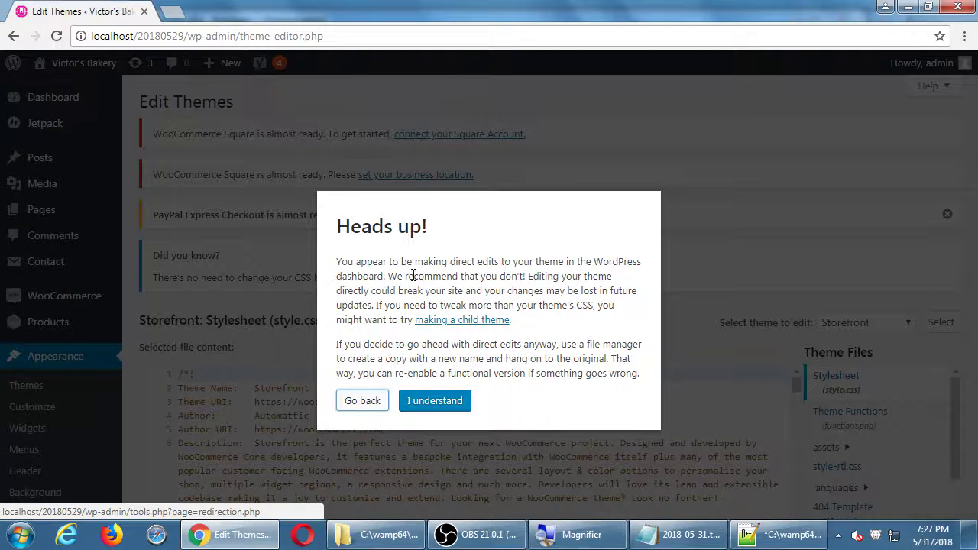
left_click_drag(405, 276, 508, 276)
left_click(570, 287)
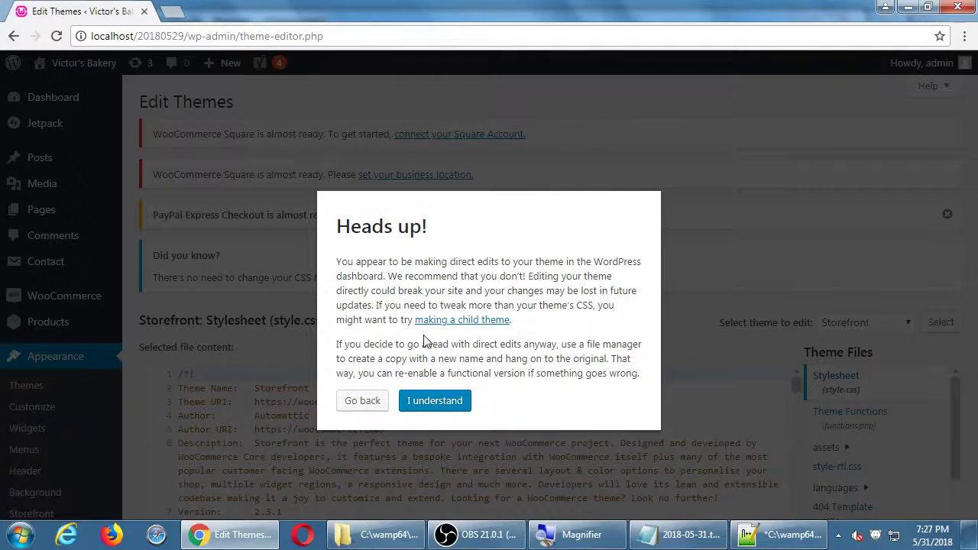
left_click(372, 401)
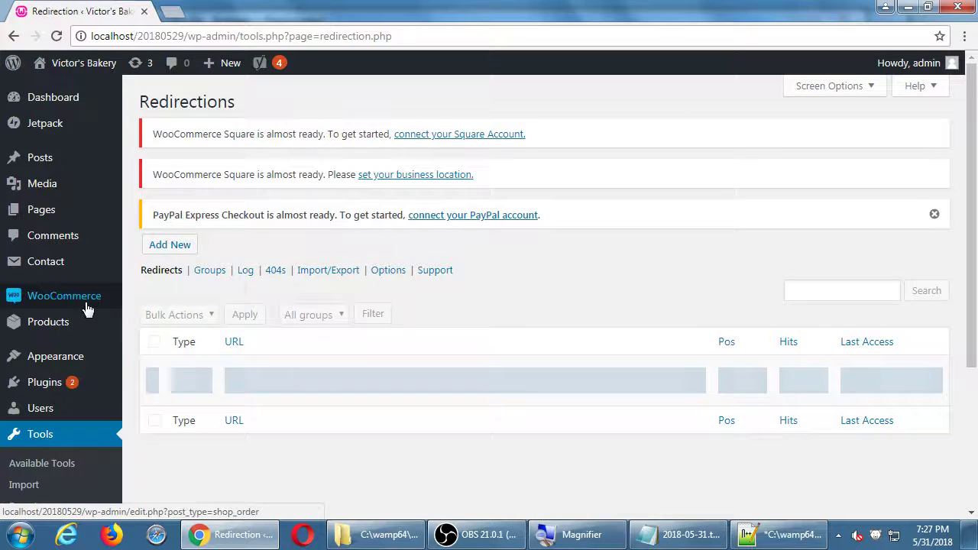
Open the installed themes page and examine the active Storefront theme and its update notice
mouse_move(86, 308)
scroll(87, 308, "down", 1)
scroll(86, 309, "down", 3)
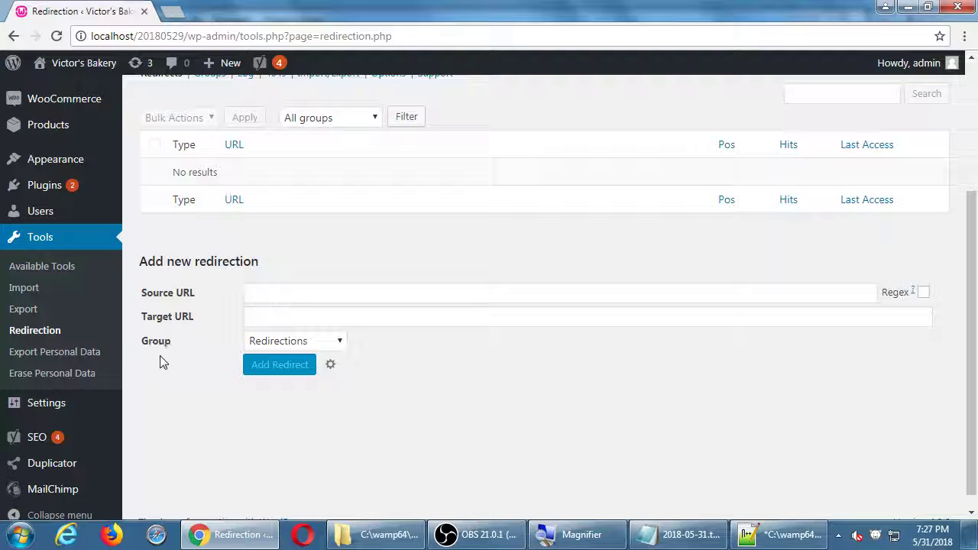
scroll(167, 360, "up", 4)
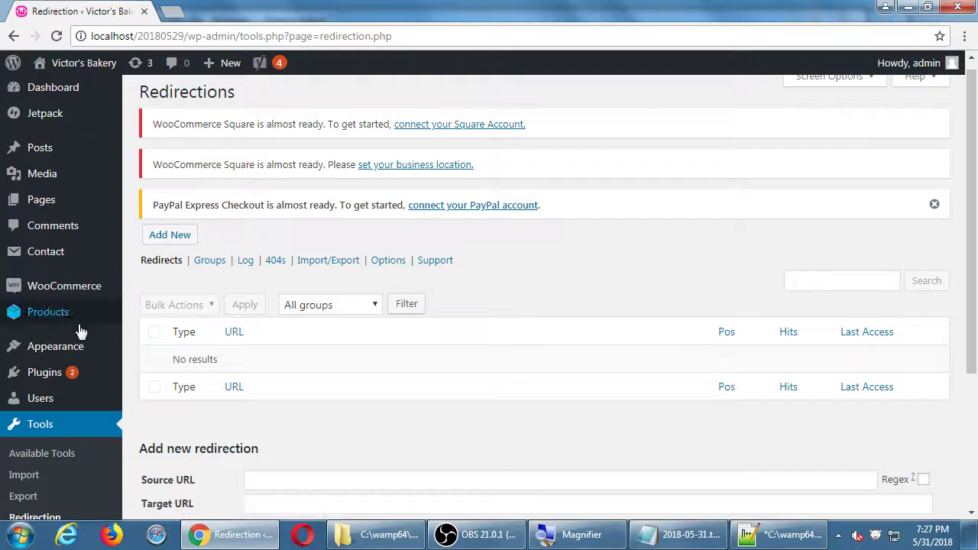
mouse_move(76, 351)
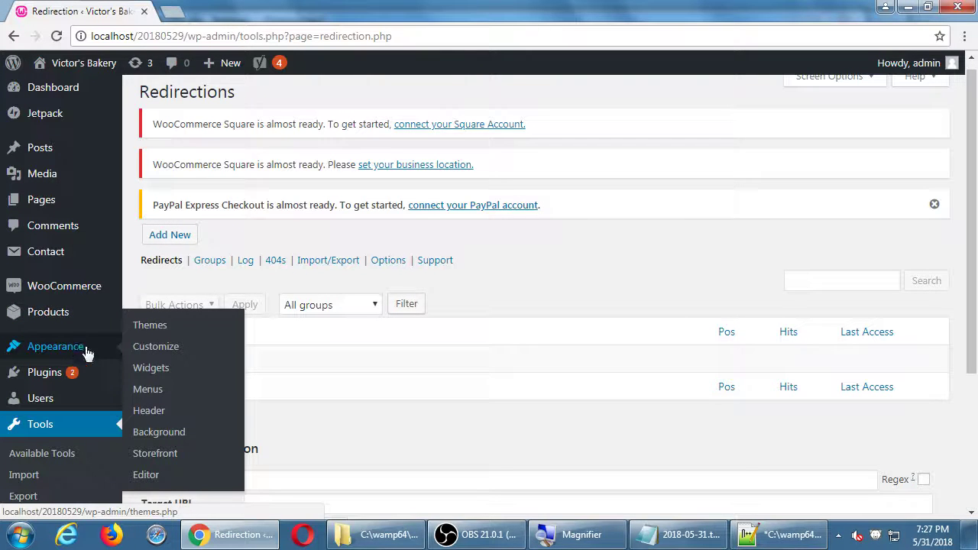
left_click(153, 325)
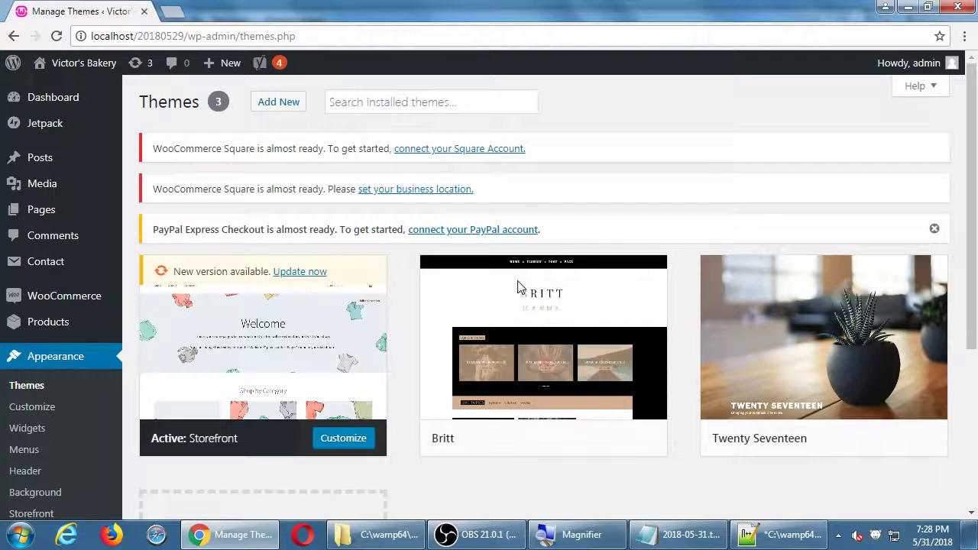
mouse_move(245, 323)
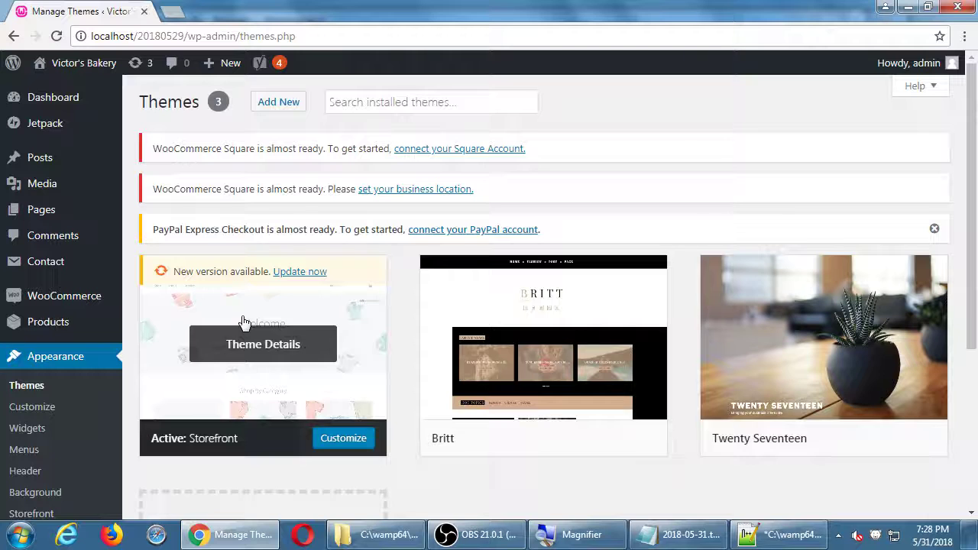
Search the web for "wordpress child themes" in a new browser tab
left_click(172, 13)
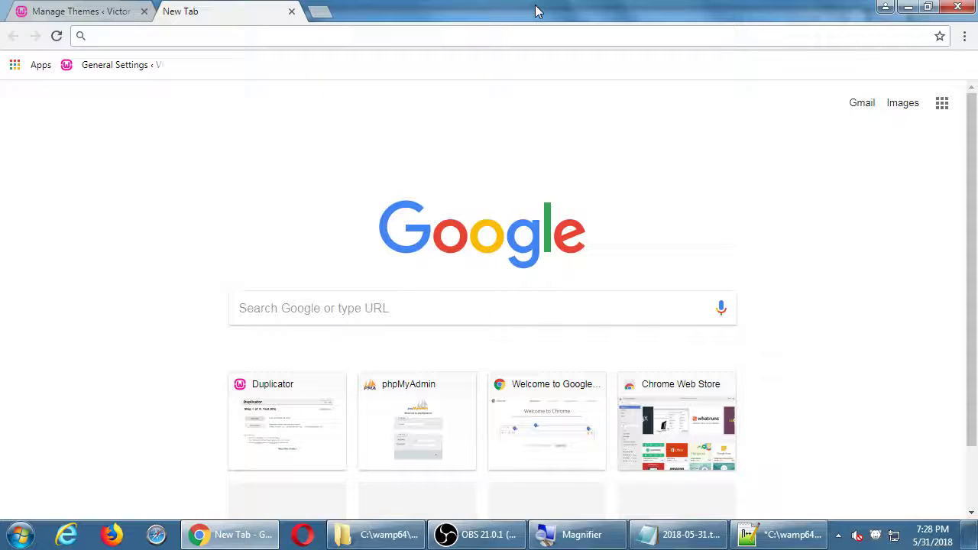
type("wordpress child themes")
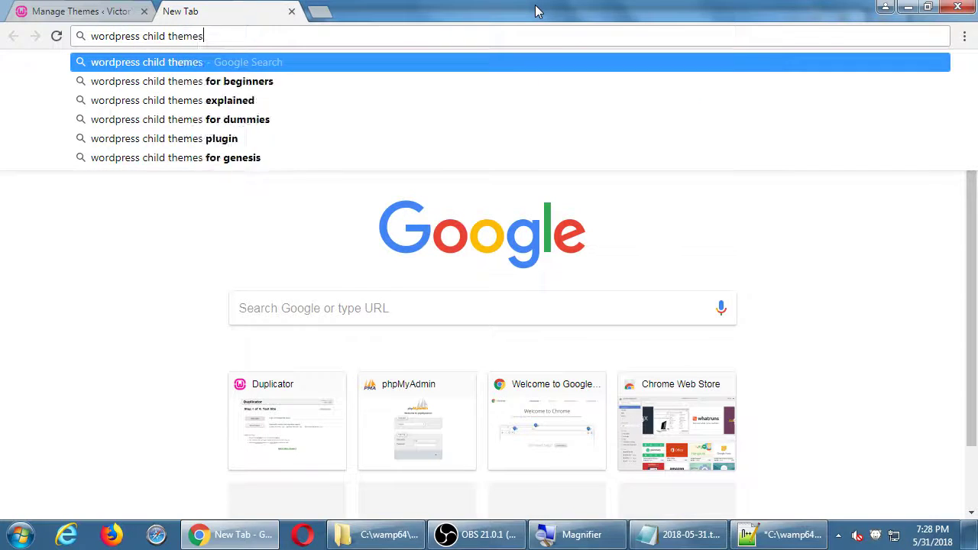
key("Return")
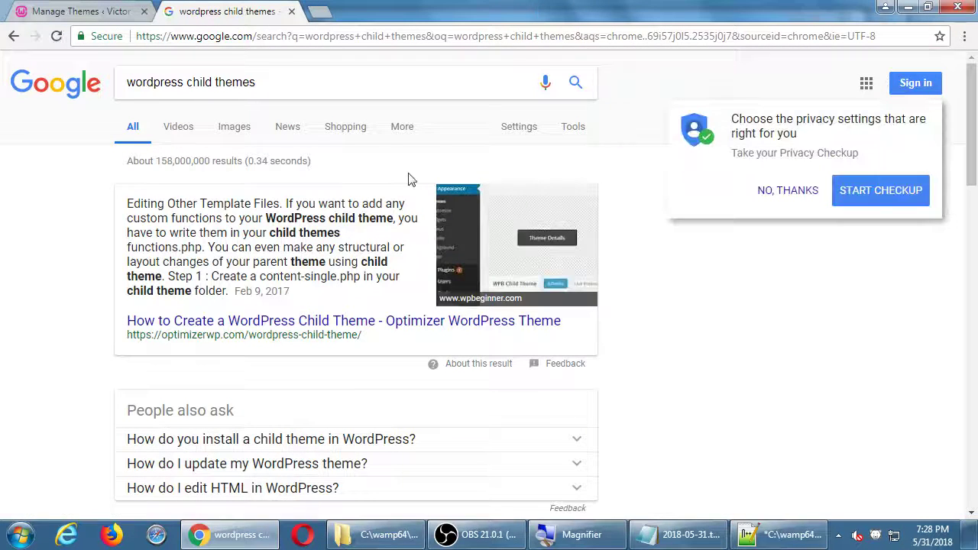
Browse the search results and open the WordPress Codex article on Child Themes
scroll(115, 244, "down", 3)
scroll(87, 229, "up", 3)
scroll(82, 295, "down", 3)
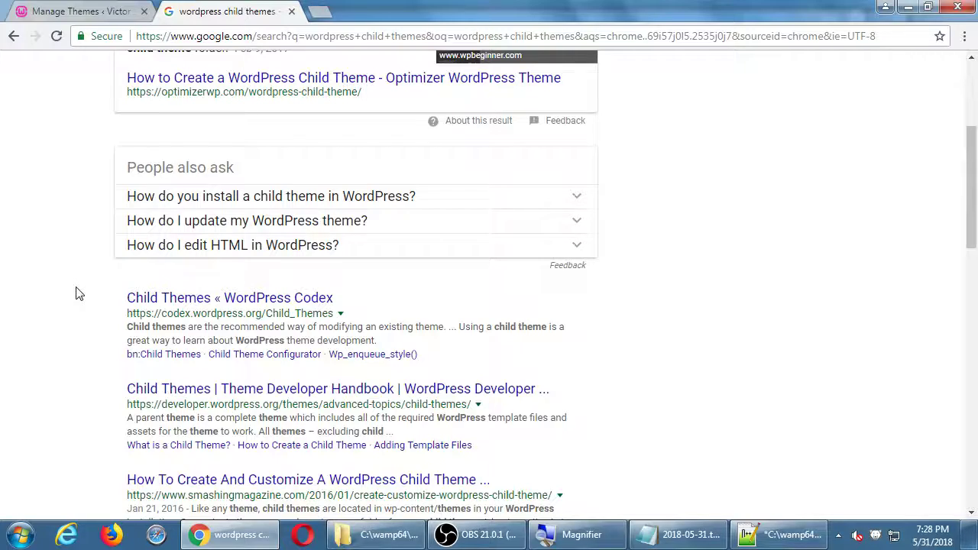
scroll(76, 294, "down", 12)
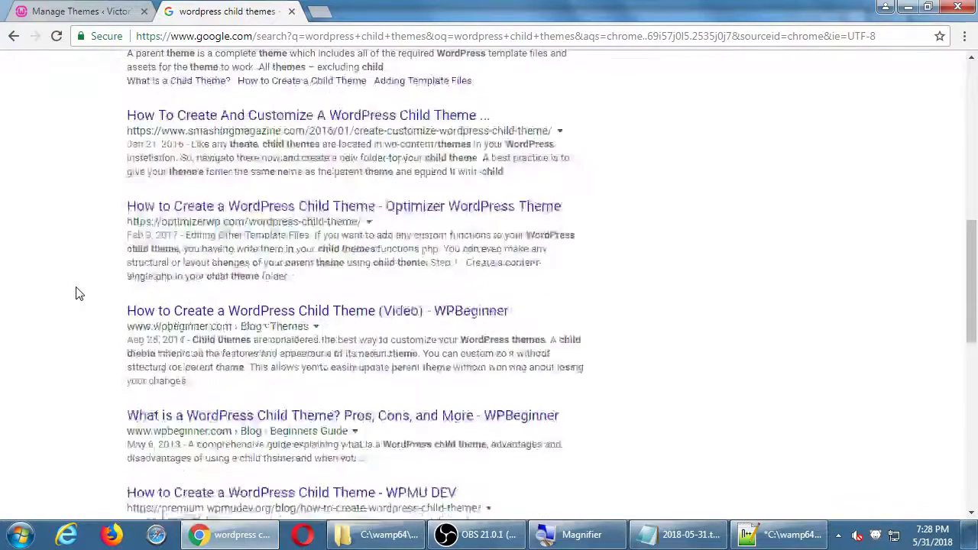
scroll(77, 294, "up", 5)
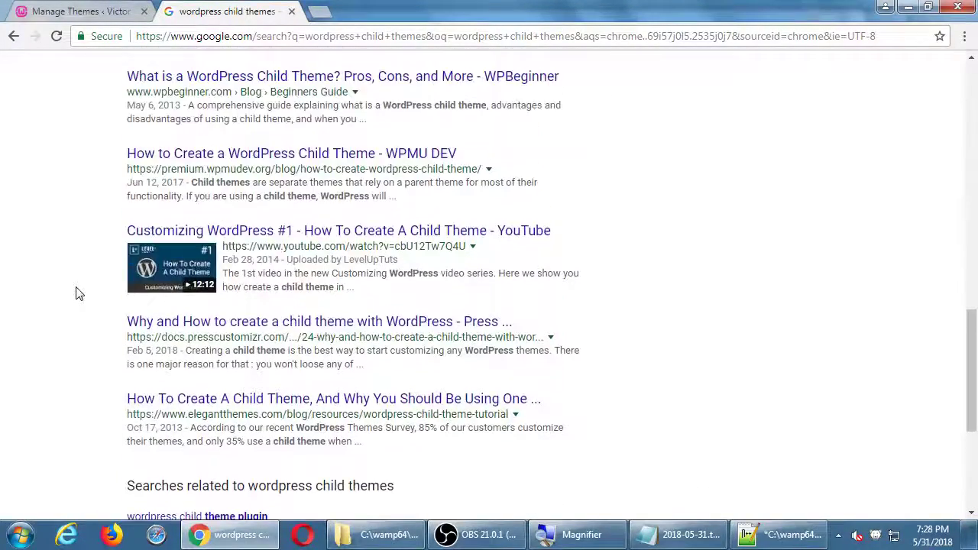
scroll(76, 293, "up", 5)
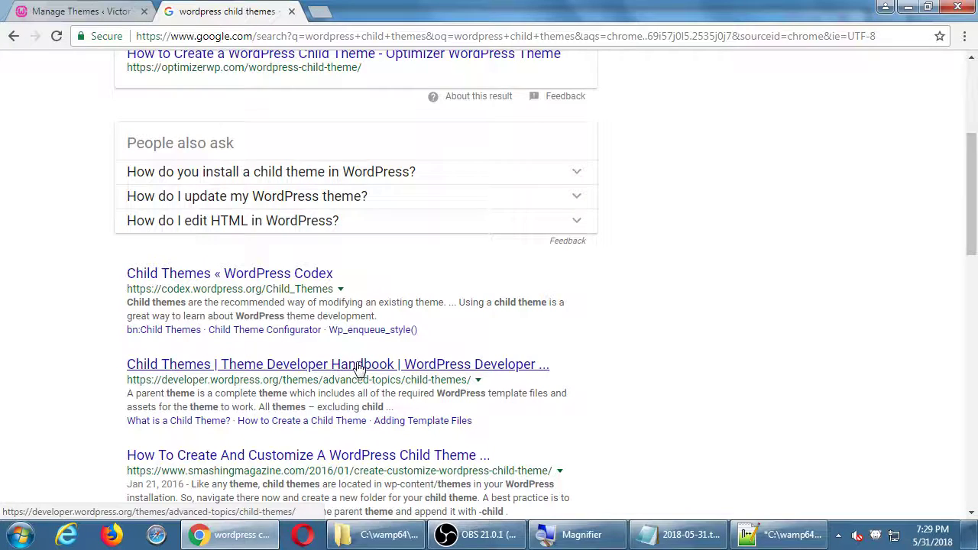
left_click(297, 273)
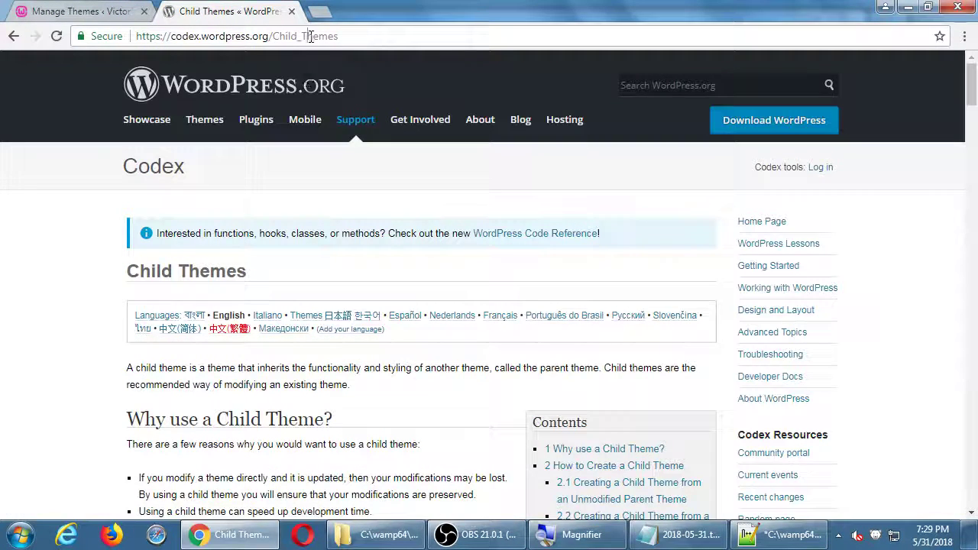
Copy the Child Themes article's web address and paste it in the Notepad notes on a new line under the CUSTOM CODE reminder
left_click(310, 38)
key("ctrl+c")
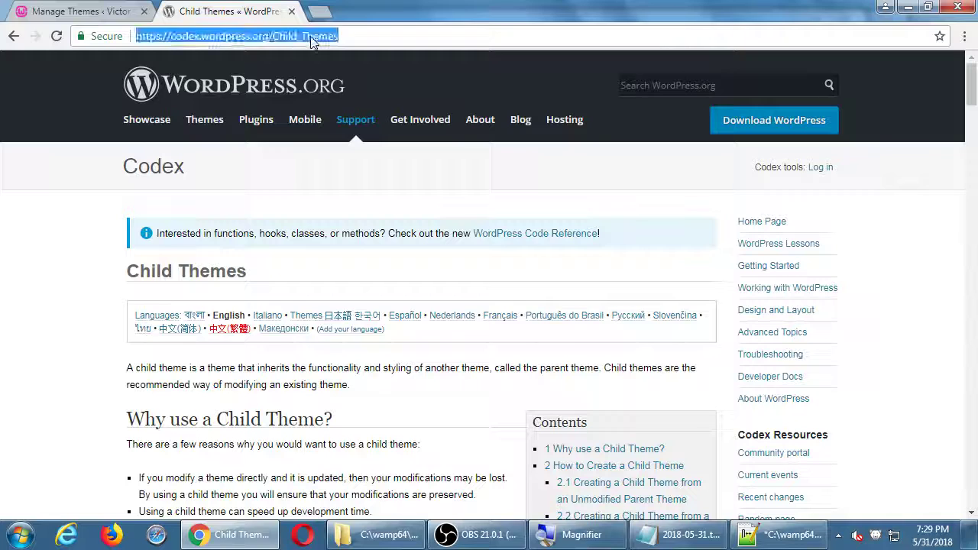
left_click(676, 537)
key("Return")
key("ctrl+v")
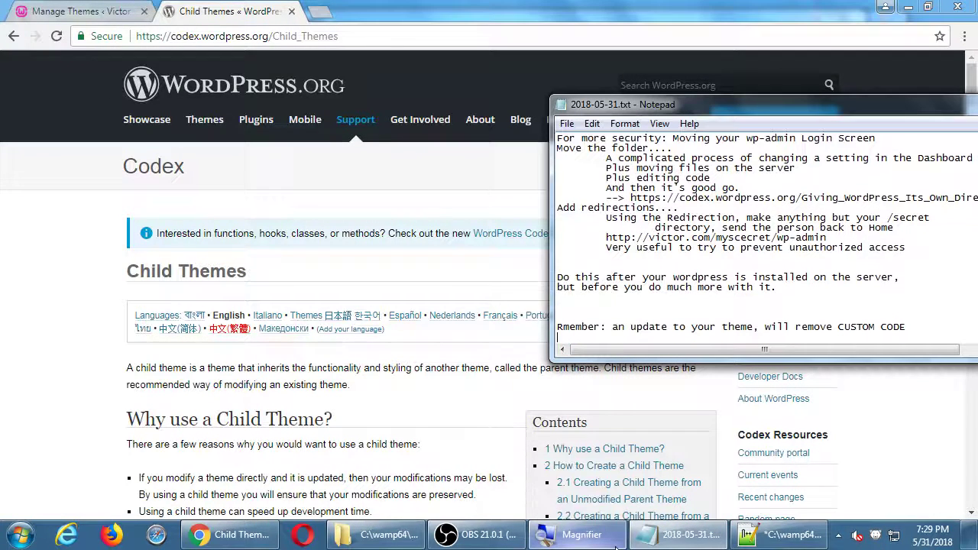
Add the heading "Child Themes" on the blank line directly above the reminder in the notes
key("Up")
key("Up")
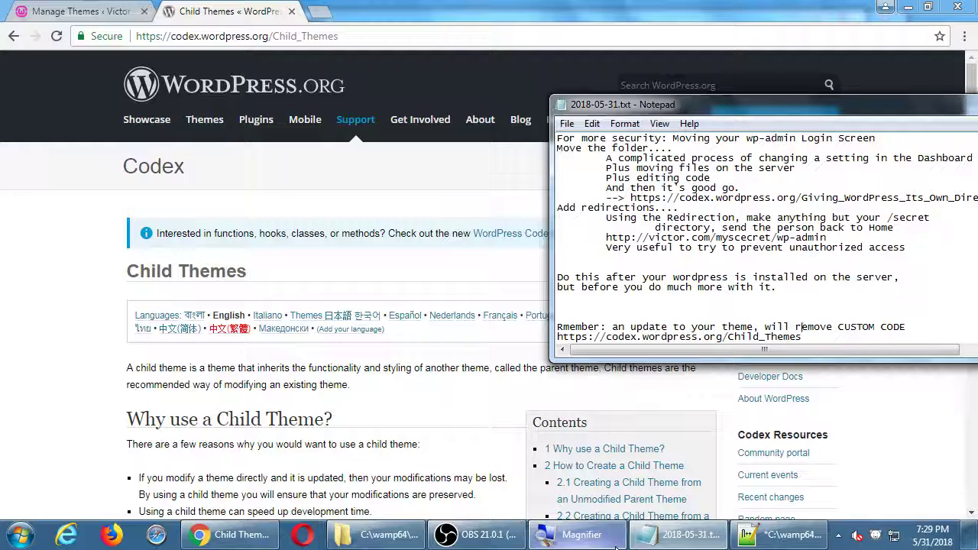
type("Child Th")
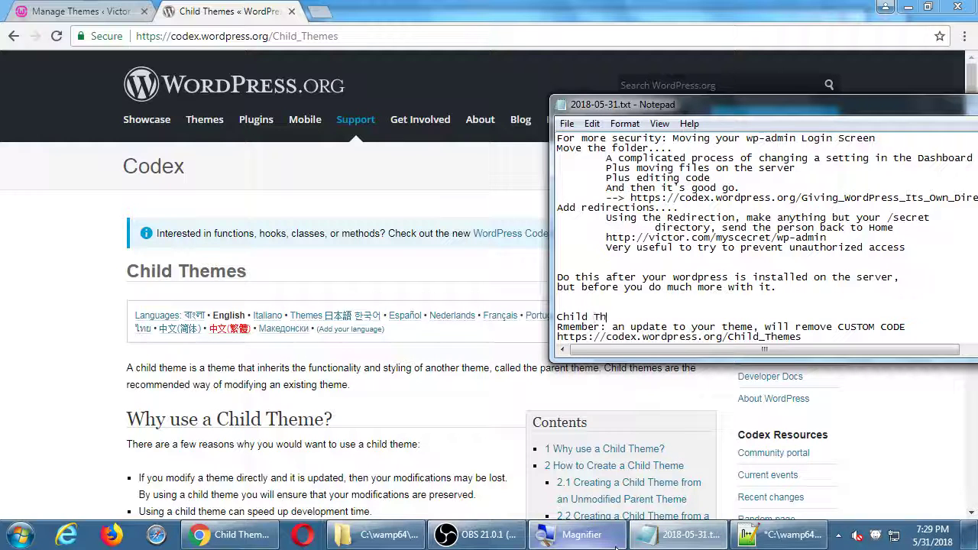
type("emes")
left_click(615, 547)
Go back to the Codex article in Chrome and read the reasons listed under "Why use a Child Theme?"
left_click(118, 410)
scroll(115, 411, "down", 2)
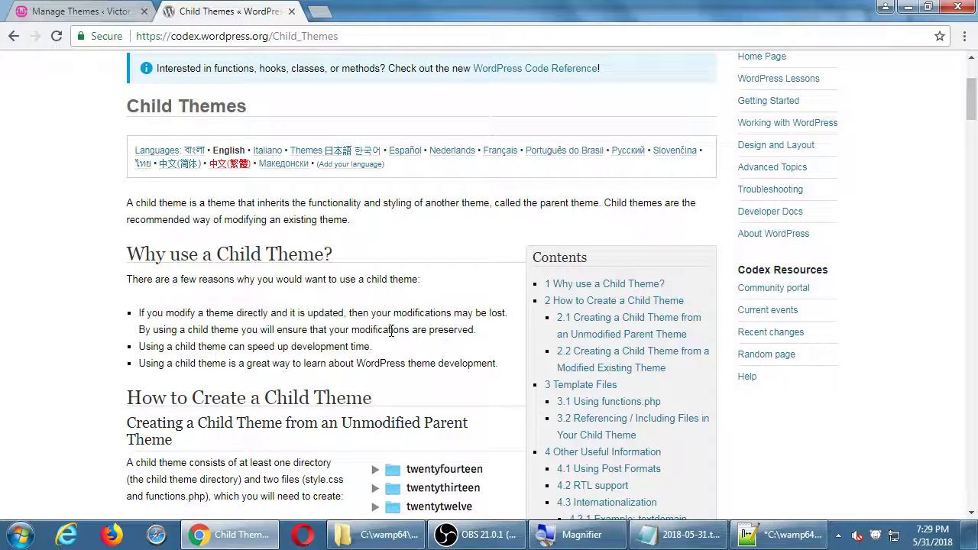
left_click_drag(370, 329, 437, 329)
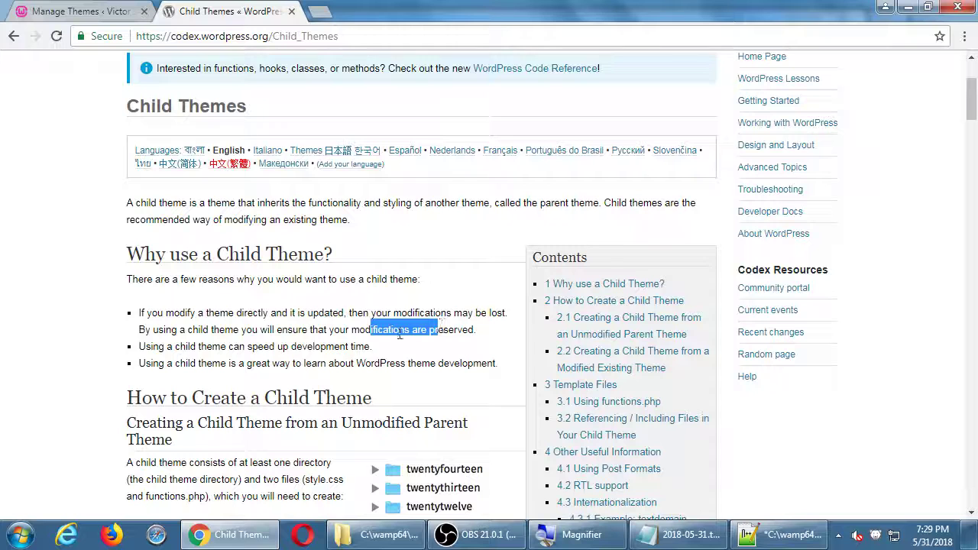
left_click(205, 345)
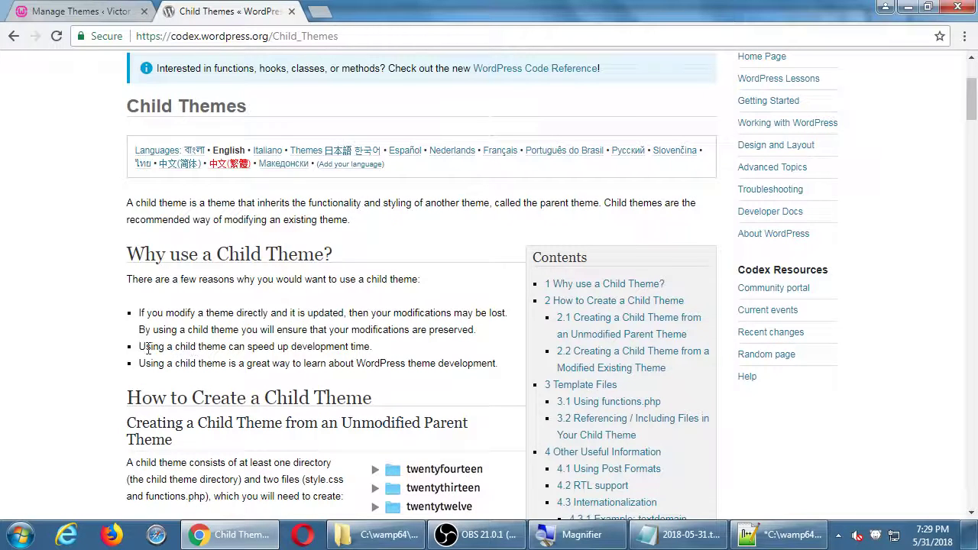
left_click_drag(148, 348, 390, 351)
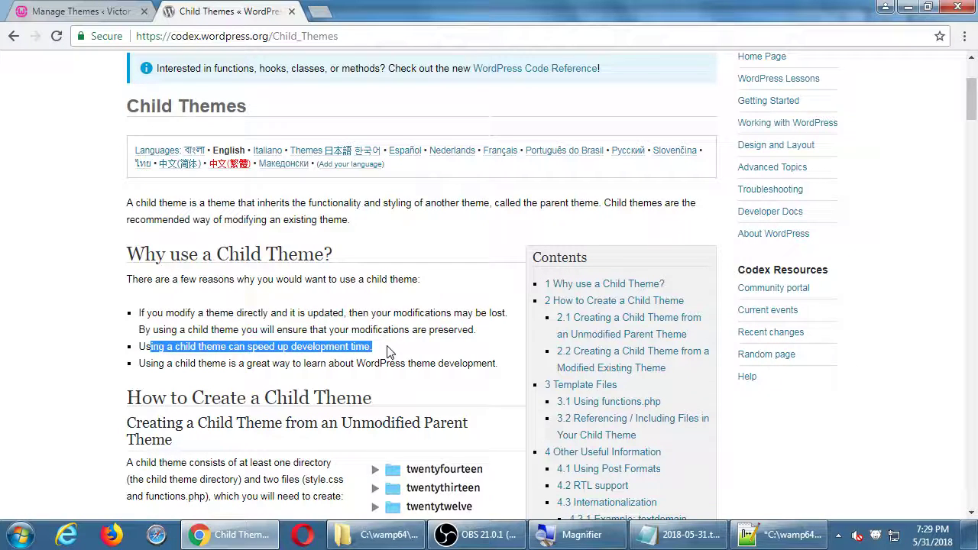
Read the remaining reasons for using a child theme and continue to the "How to Create a Child Theme" section
left_click(388, 308)
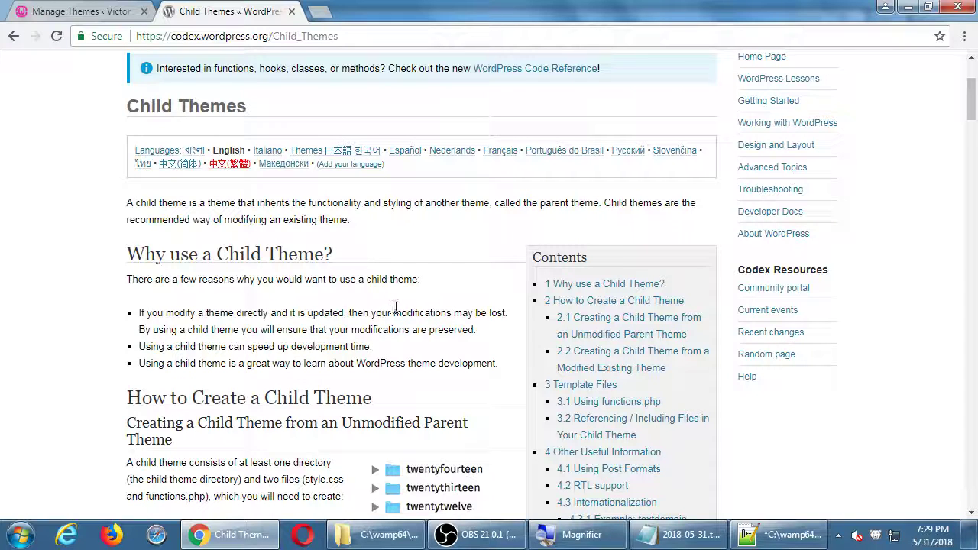
left_click_drag(474, 363, 206, 362)
left_click(377, 313)
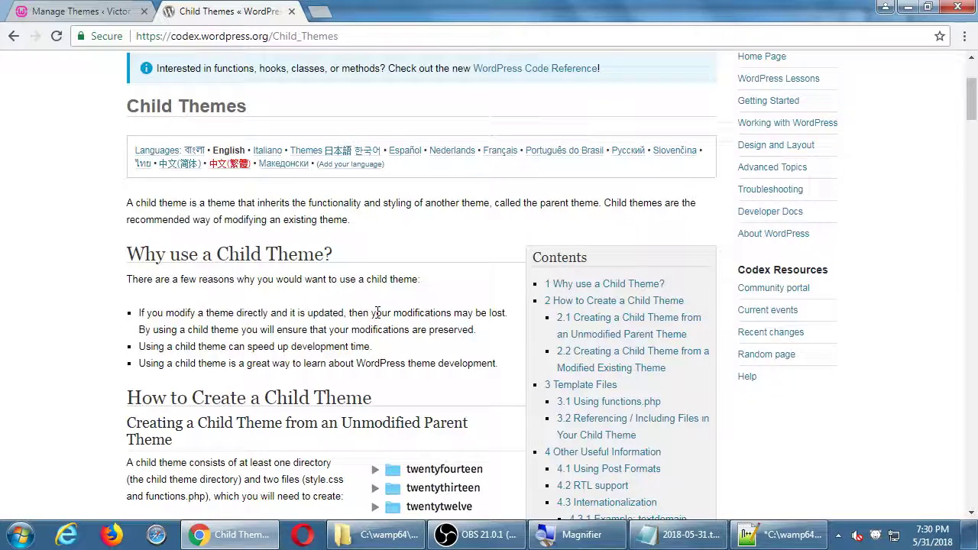
scroll(378, 313, "down", 3)
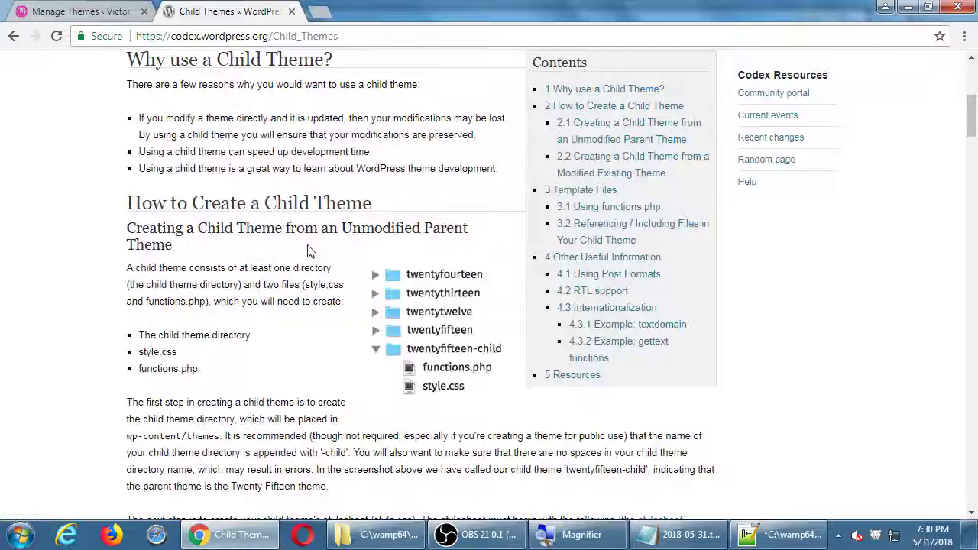
scroll(309, 250, "down", 1)
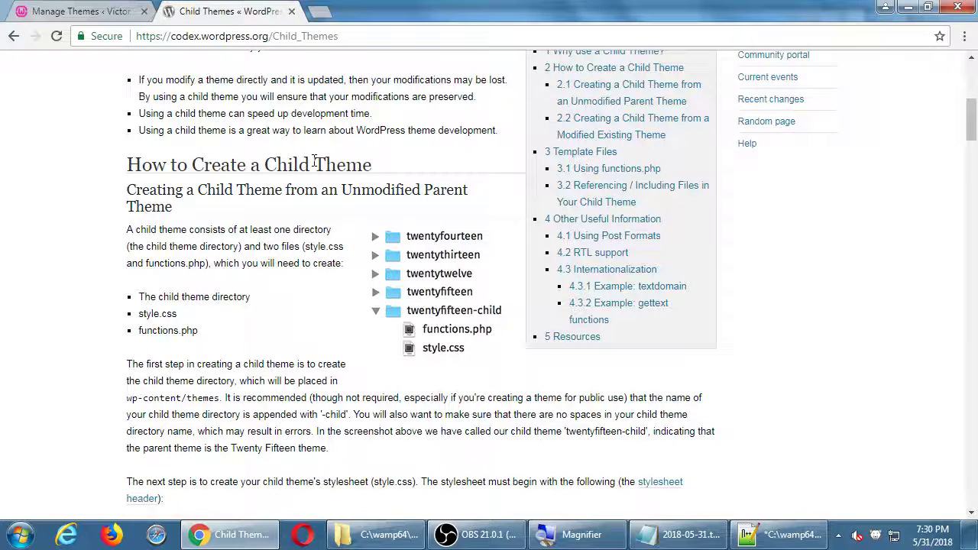
Check the Appearance options on the Manage Themes page, and read which directory and files a child theme needs in the Codex article
left_click(84, 11)
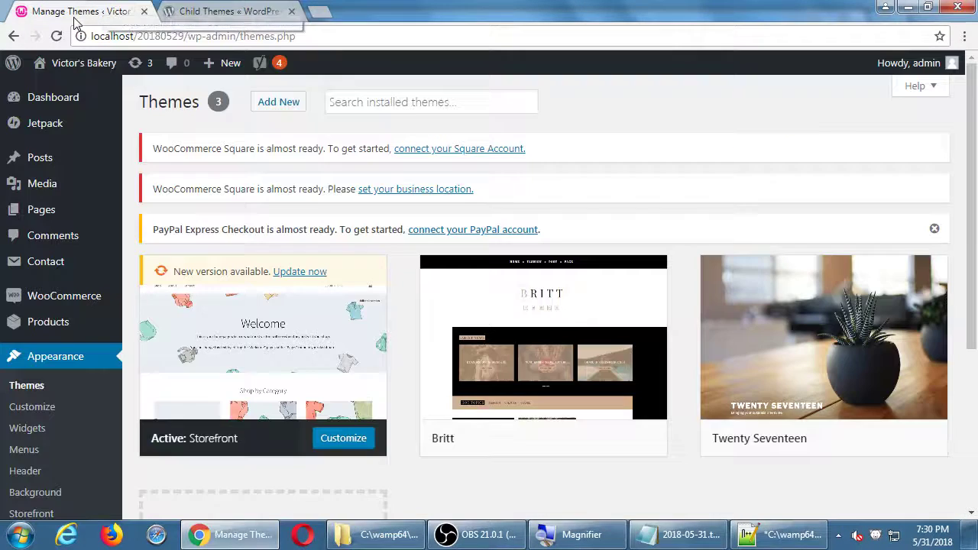
scroll(65, 336, "down", 2)
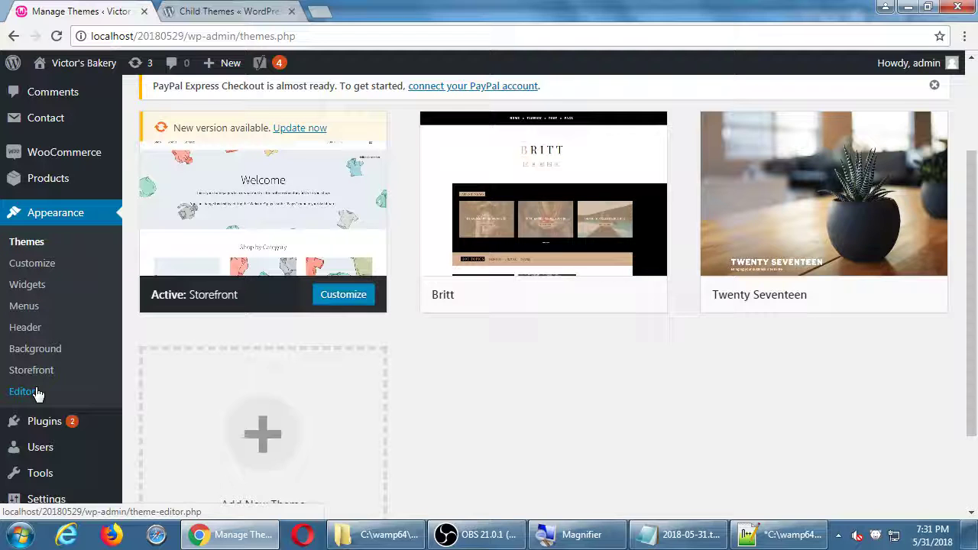
key("ctrl+Tab")
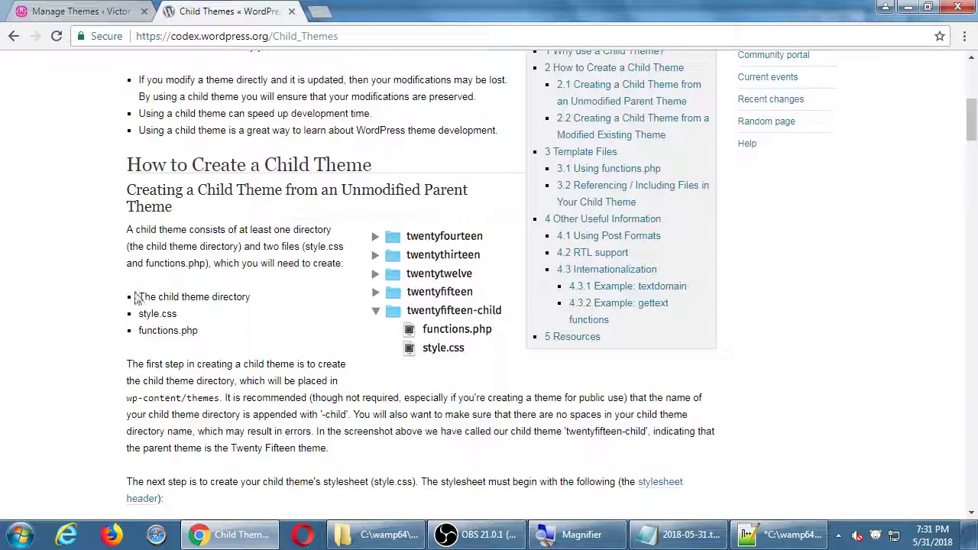
double_click(157, 313)
left_click(191, 321)
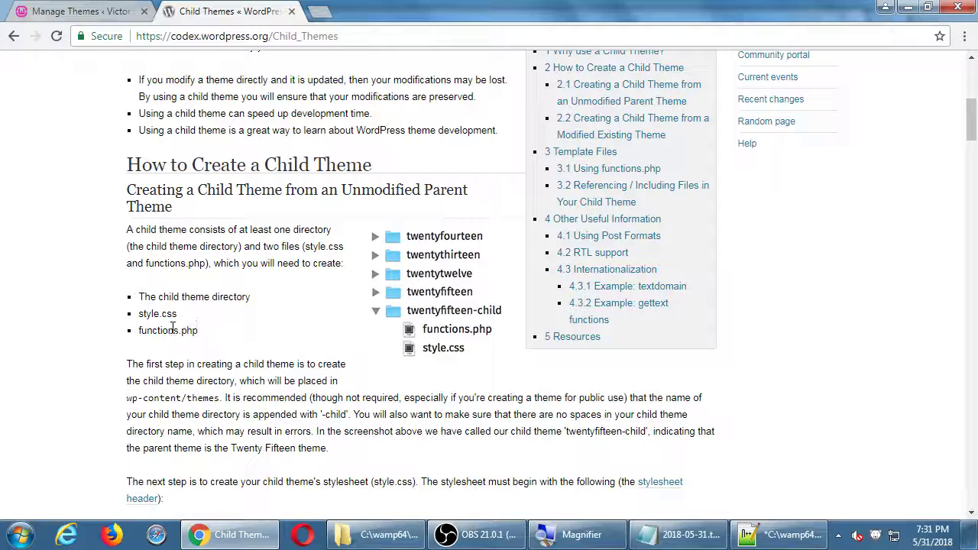
left_click_drag(169, 330, 210, 335)
left_click(212, 335)
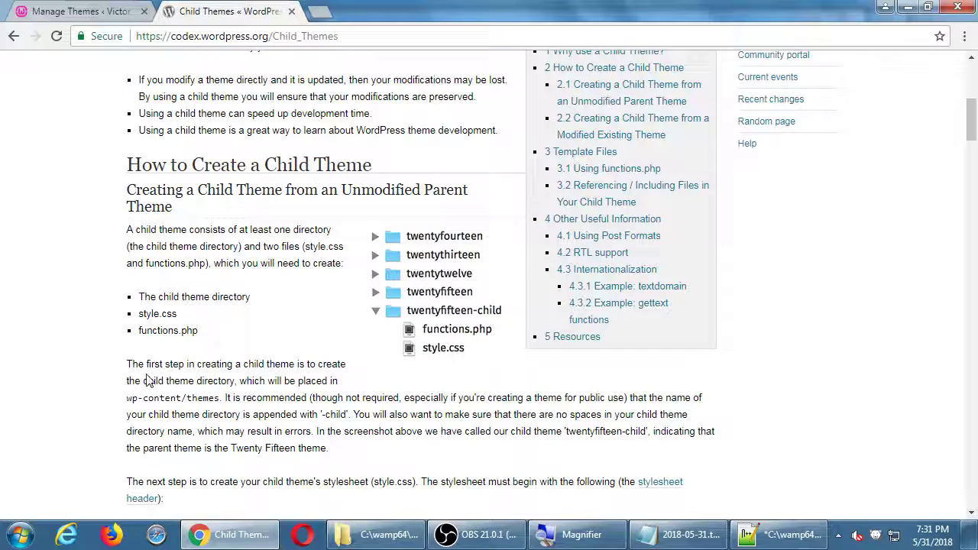
scroll(87, 349, "down", 3)
scroll(85, 352, "up", 1)
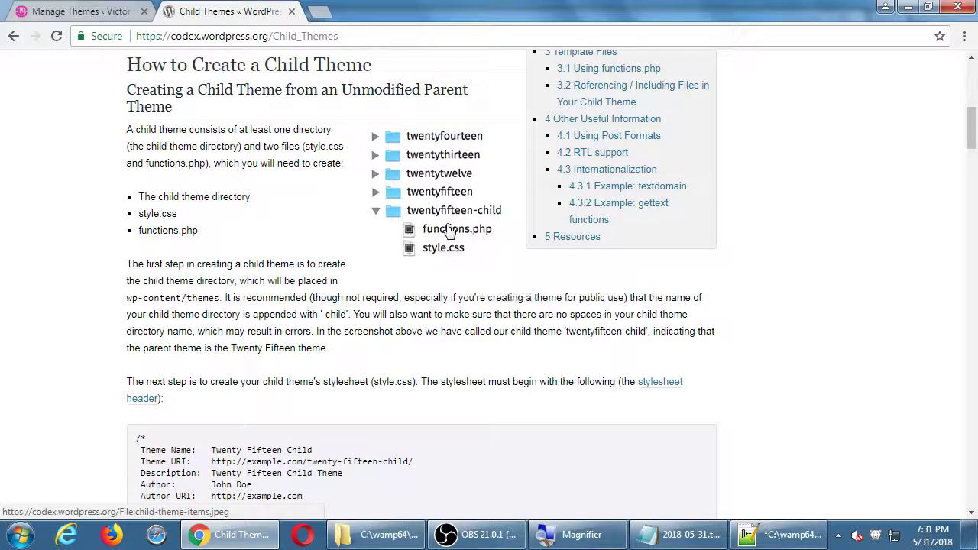
Read the example stylesheet header for style.css and the notes below it in the Codex article
scroll(448, 343, "down", 3)
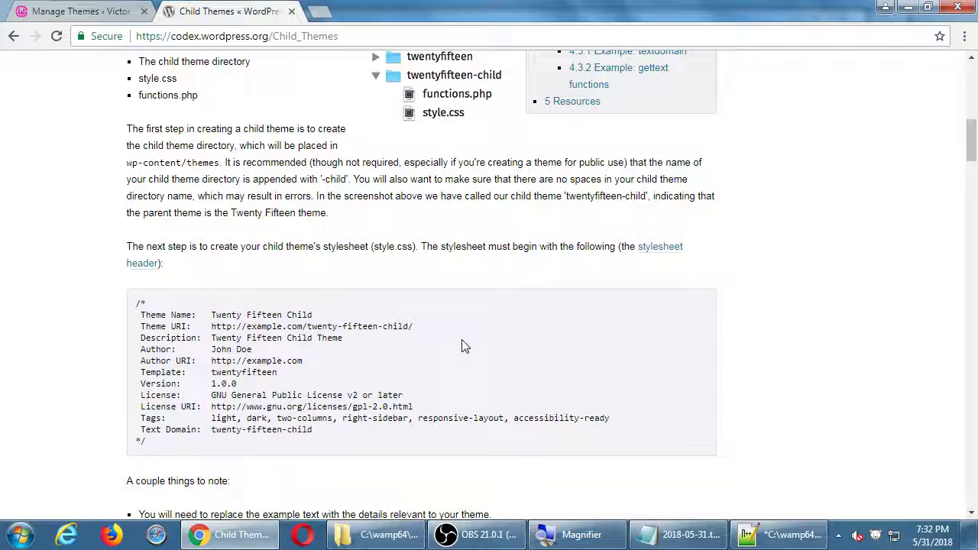
scroll(342, 408, "down", 2)
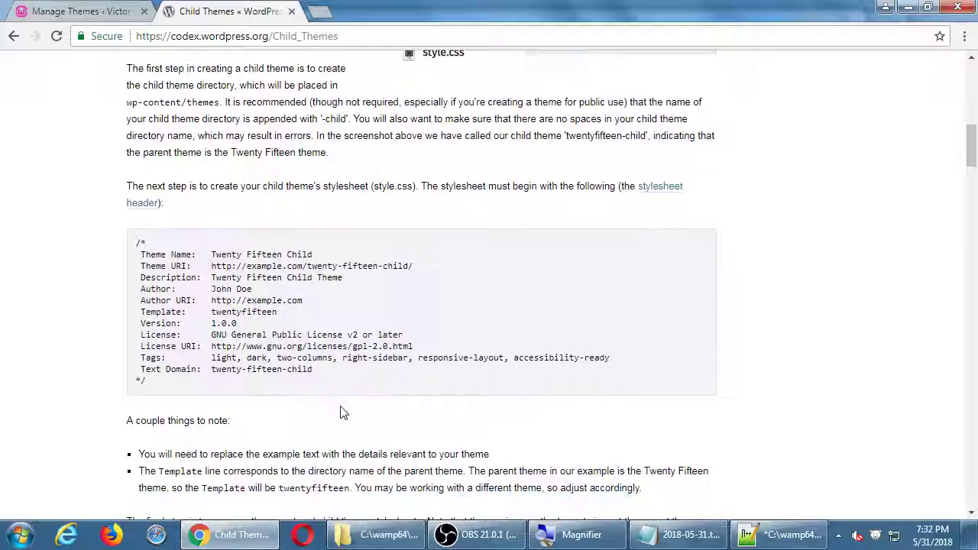
scroll(342, 412, "down", 3)
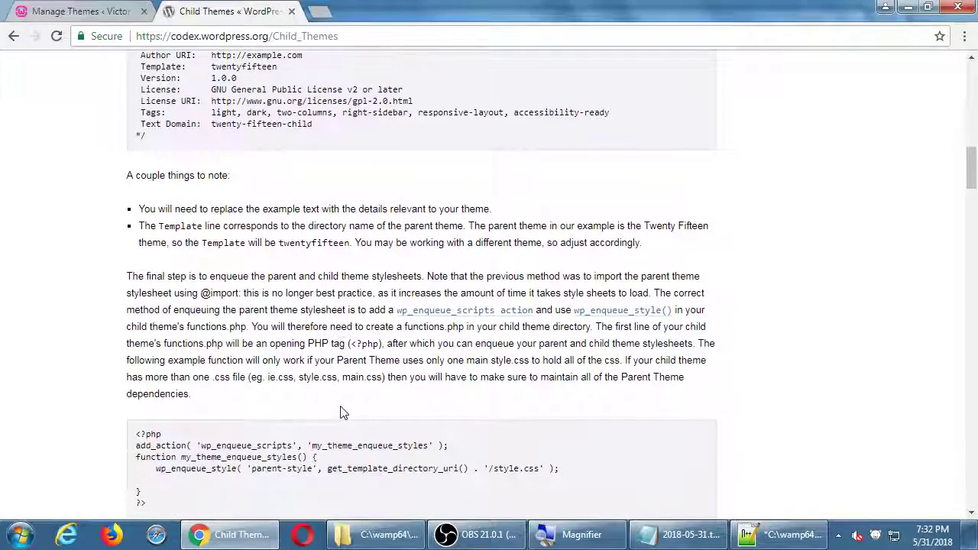
scroll(342, 412, "down", 1)
scroll(342, 407, "up", 1)
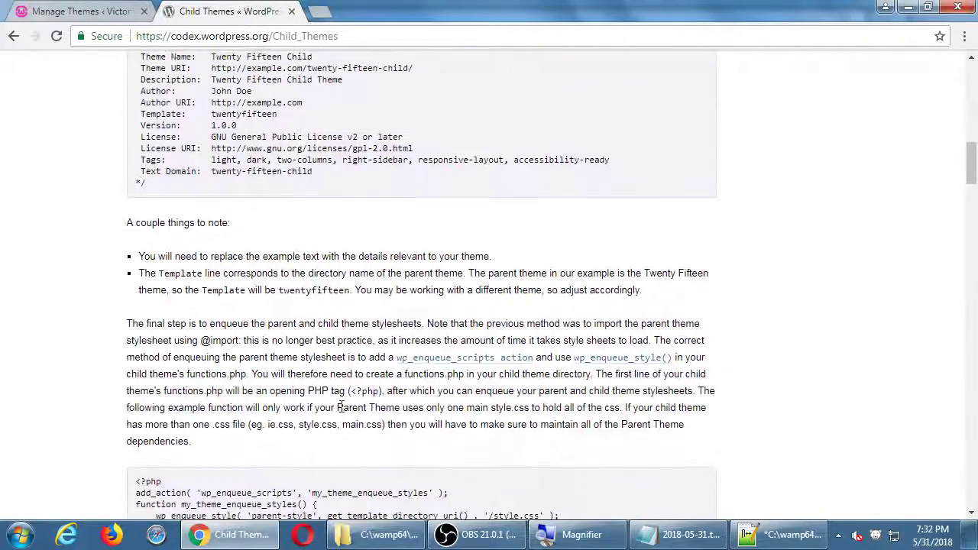
scroll(341, 407, "up", 1)
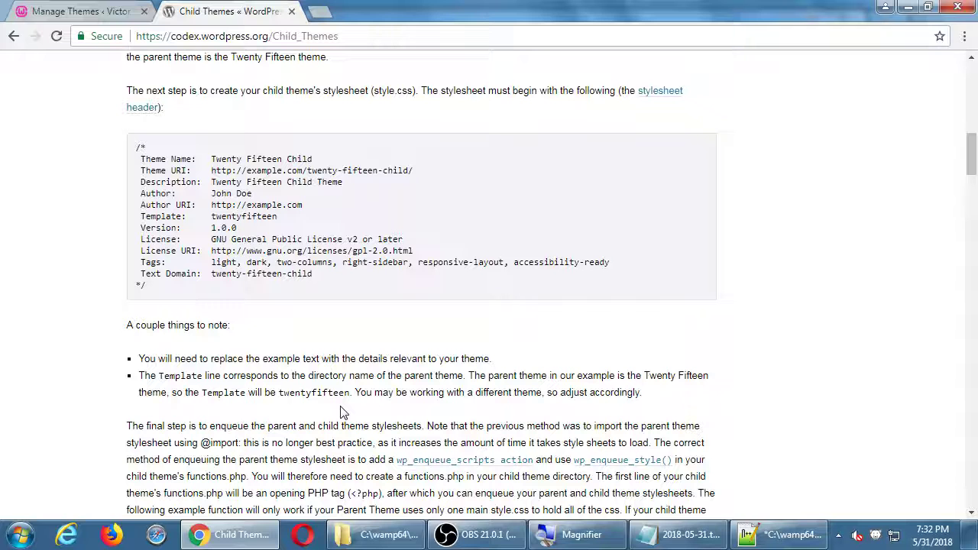
Review the installed themes on the Manage Themes page, and highlight the Template line in the Codex article's example stylesheet header
left_click(93, 10)
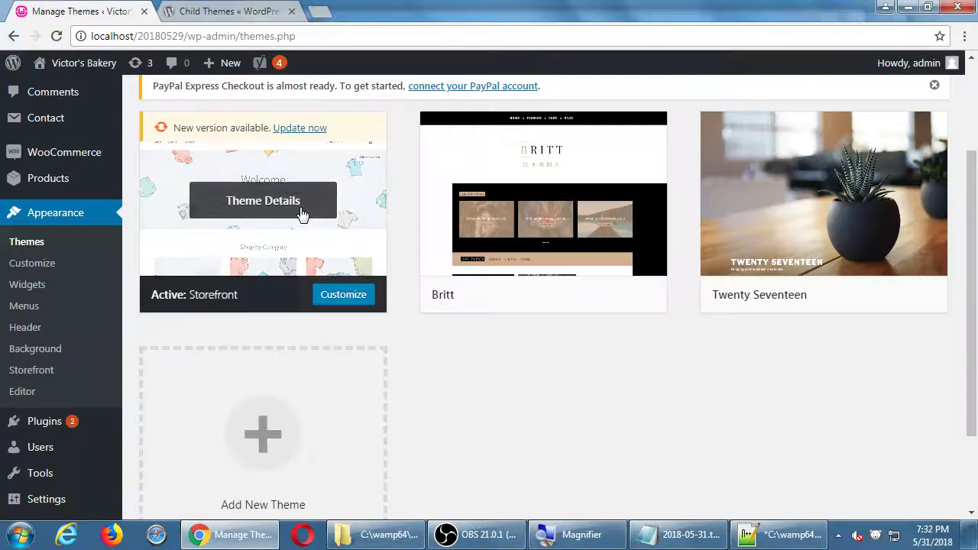
scroll(472, 354, "up", 2)
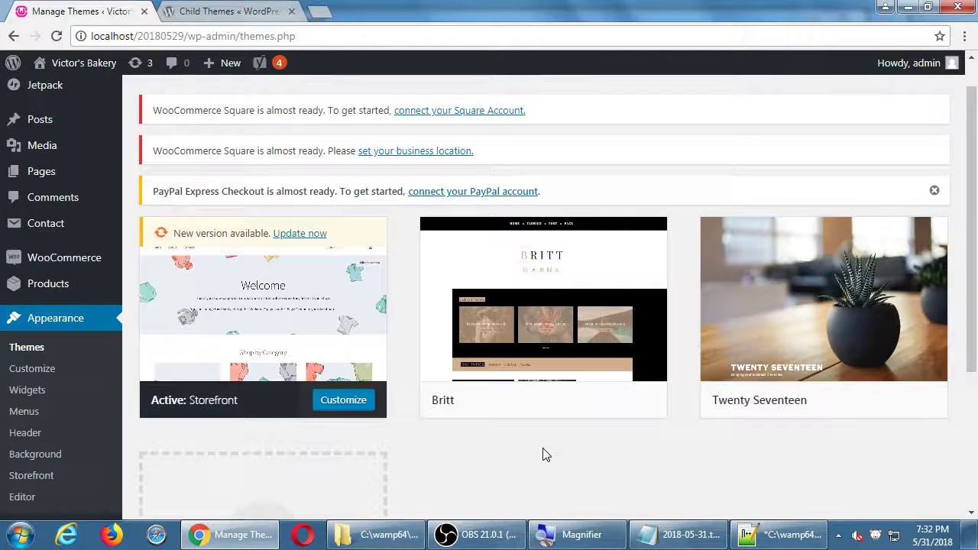
left_click(219, 17)
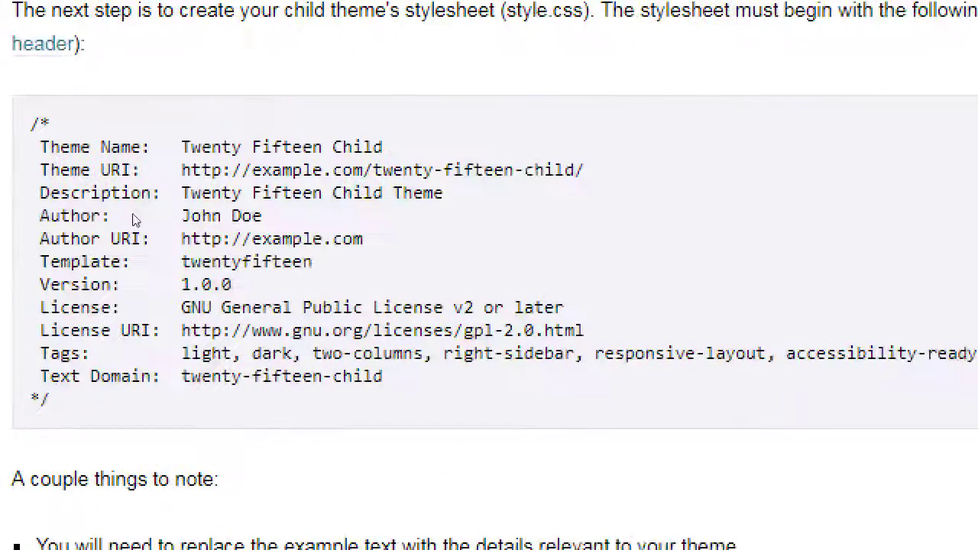
left_click_drag(45, 258, 281, 225)
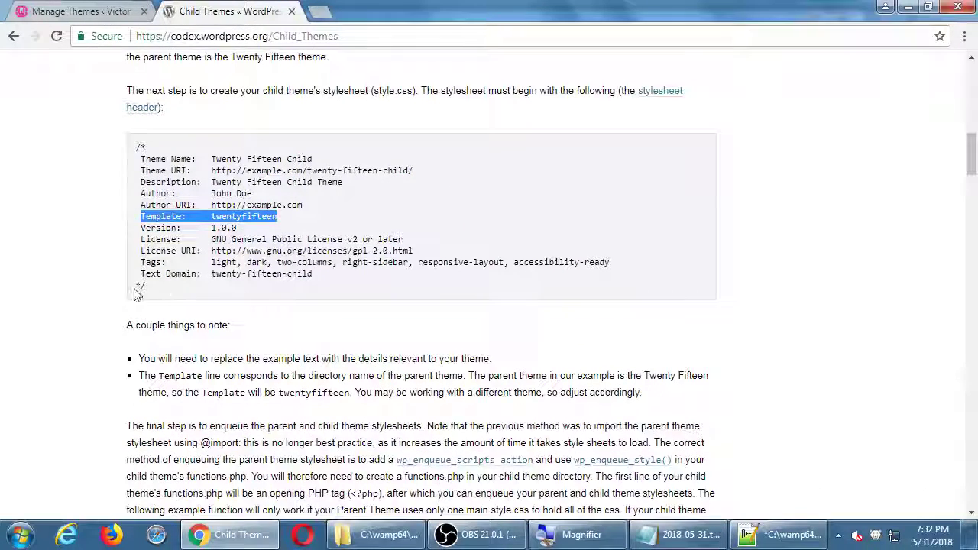
scroll(87, 295, "down", 1)
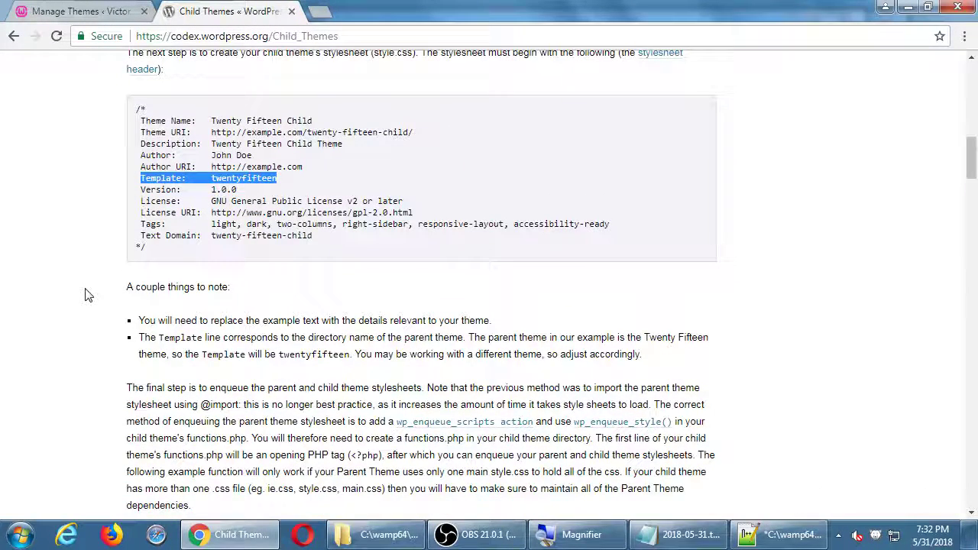
scroll(163, 238, "up", 4)
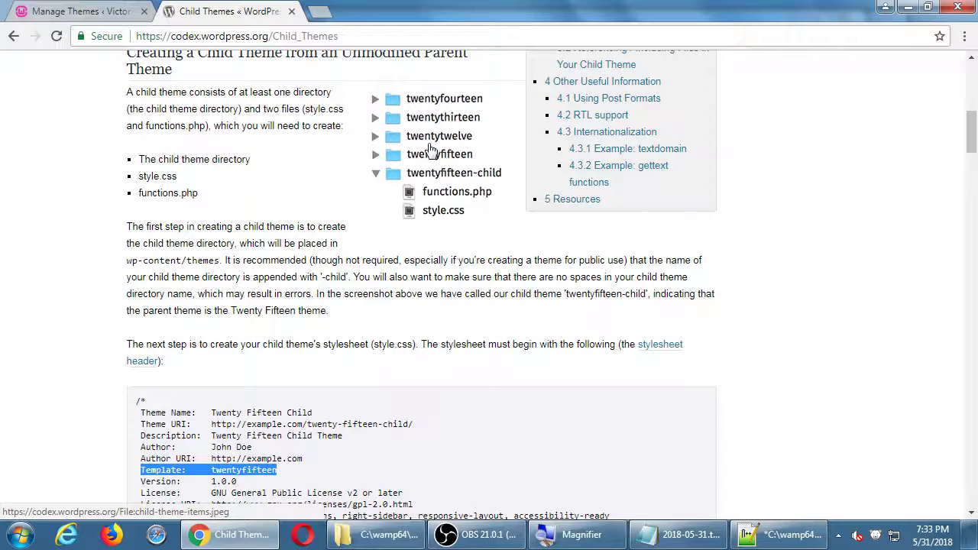
Look over the installed Storefront, Britt and Twenty Seventeen themes on the Manage Themes page
left_click(103, 19)
scroll(500, 332, "down", 1)
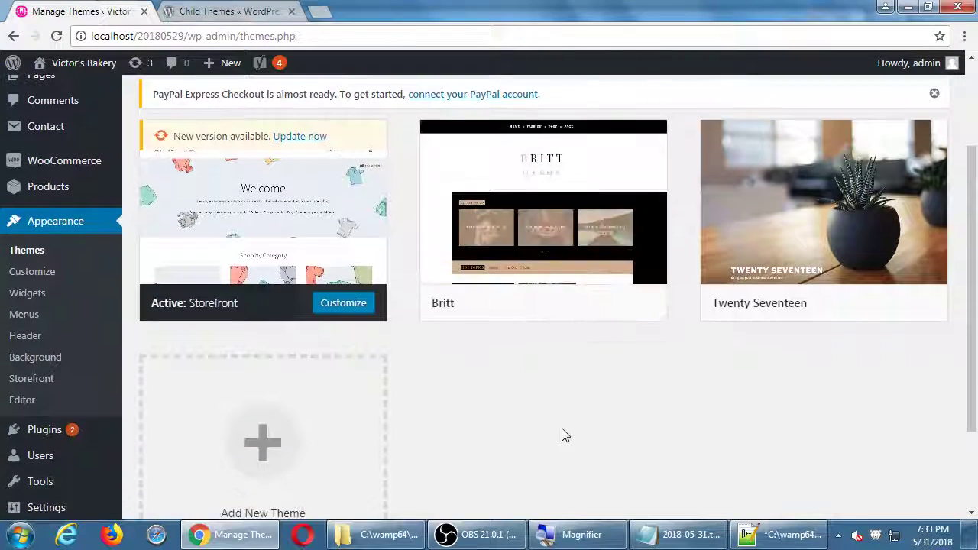
scroll(561, 435, "up", 2)
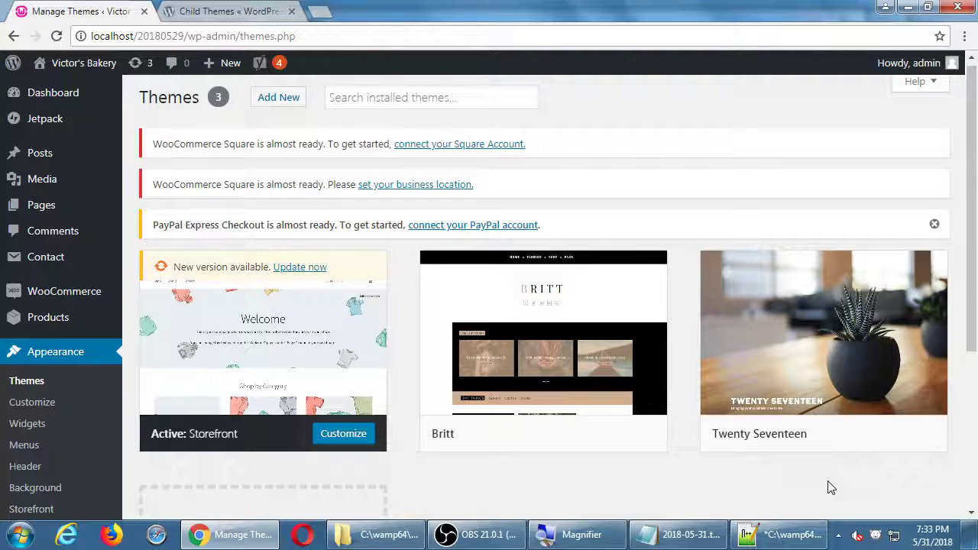
Read the Codex article's functions.php examples for enqueuing the stylesheets and revisit the child theme directory structure
left_click(252, 10)
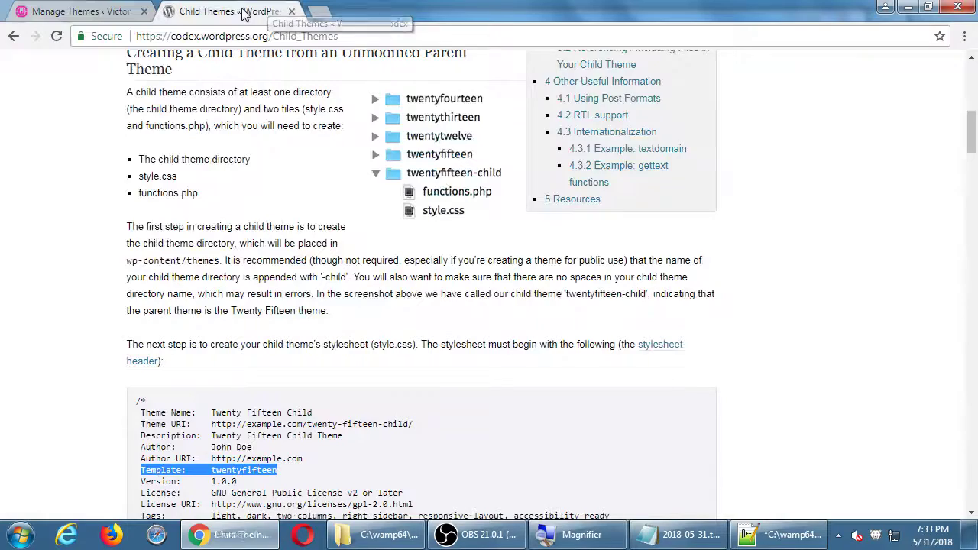
scroll(383, 242, "down", 1)
scroll(383, 241, "down", 5)
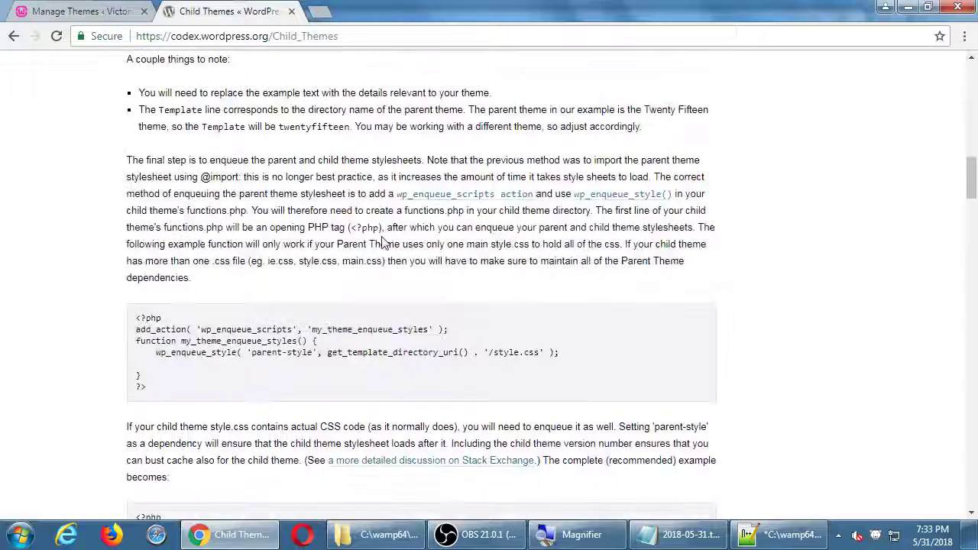
scroll(384, 241, "down", 2)
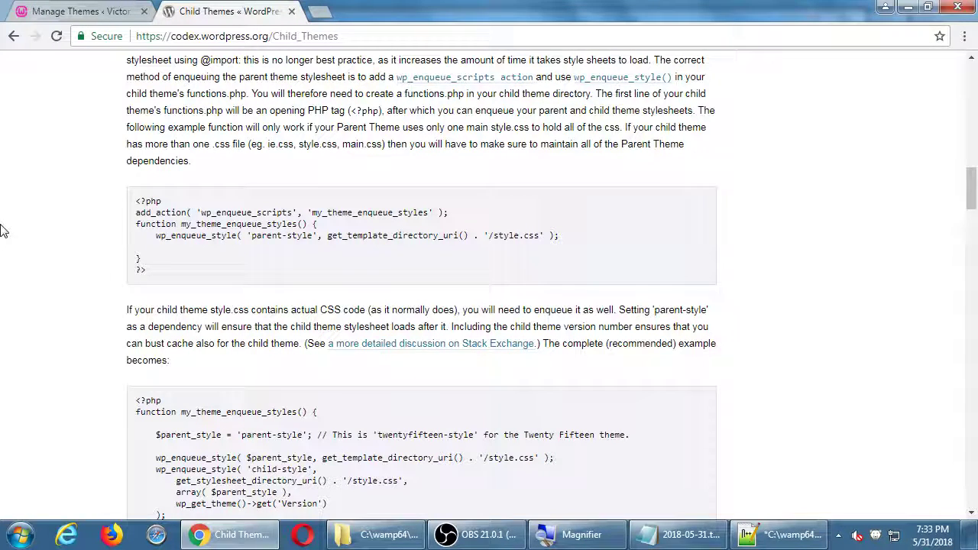
scroll(2, 230, "up", 7)
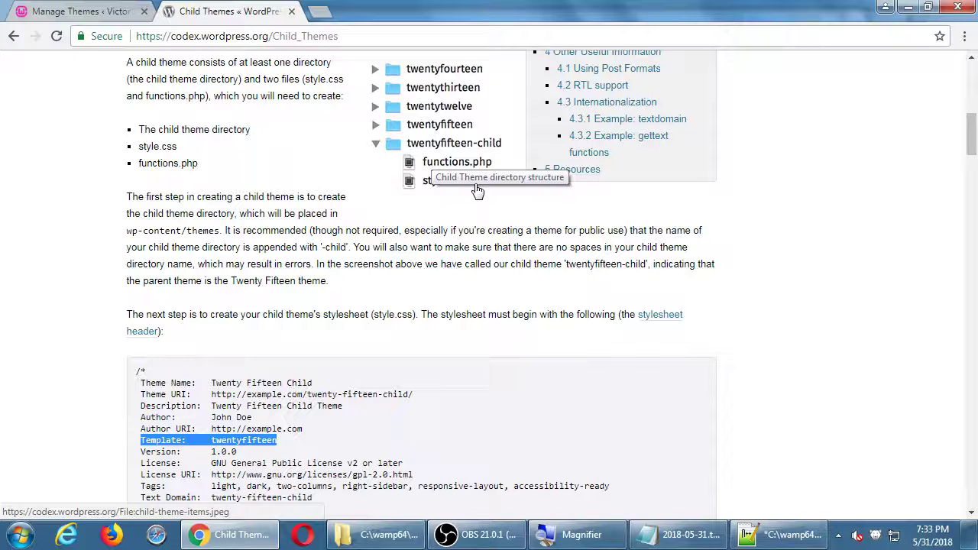
Go back to the Manage Themes page and examine the active Storefront theme and the admin options under Appearance
left_click(57, 19)
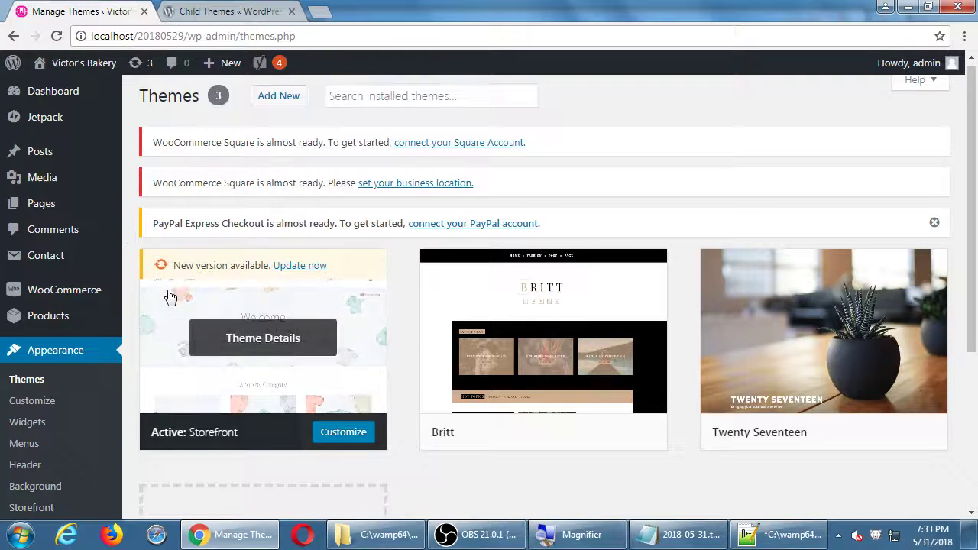
scroll(169, 297, "down", 1)
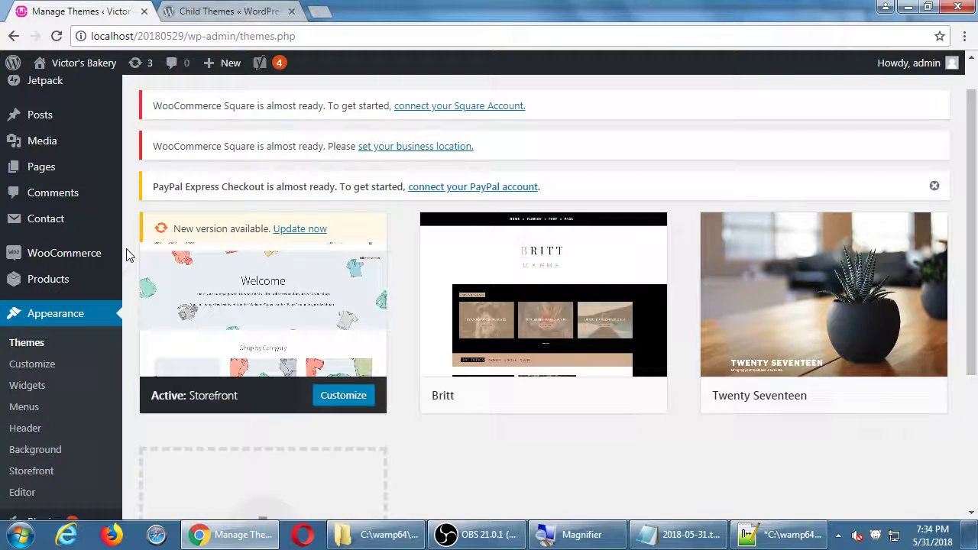
scroll(127, 252, "up", 1)
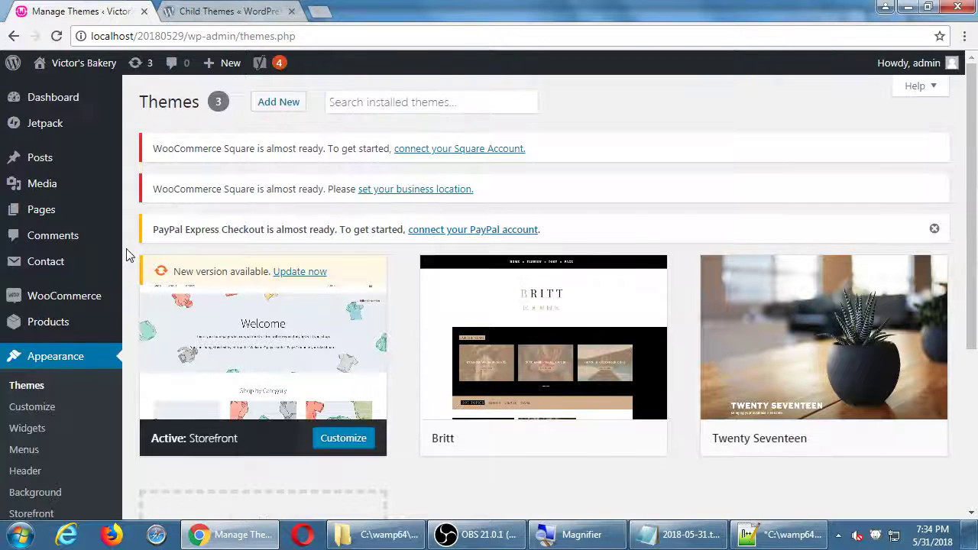
mouse_move(72, 127)
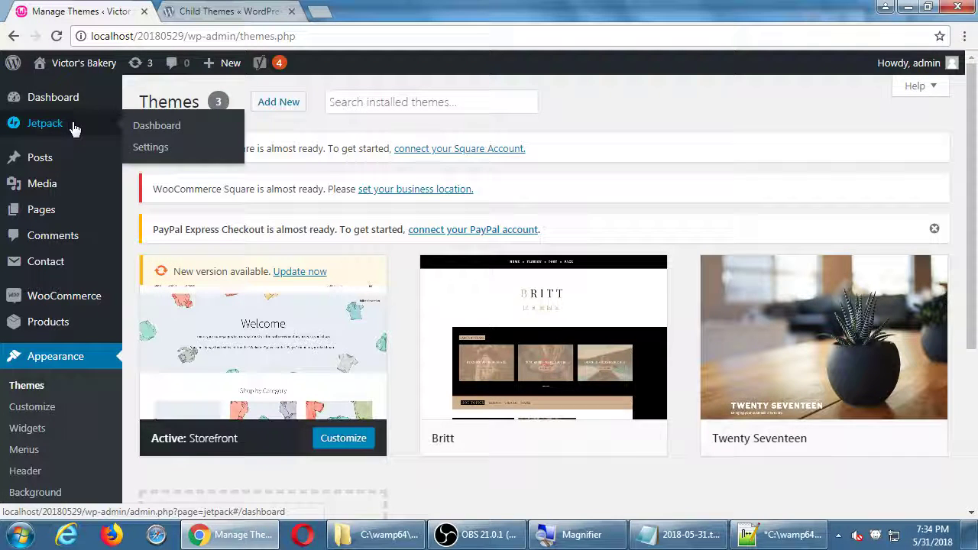
scroll(109, 157, "down", 1)
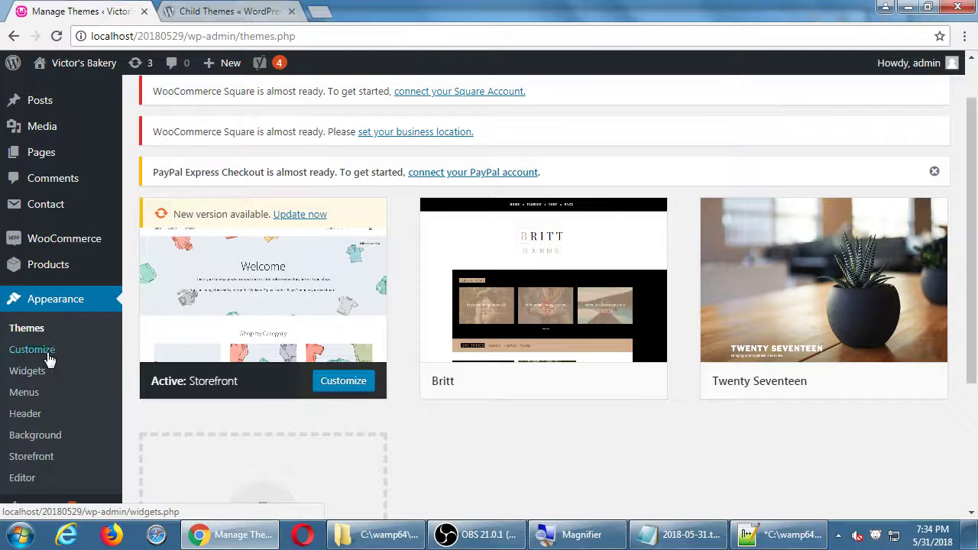
scroll(107, 390, "down", 1)
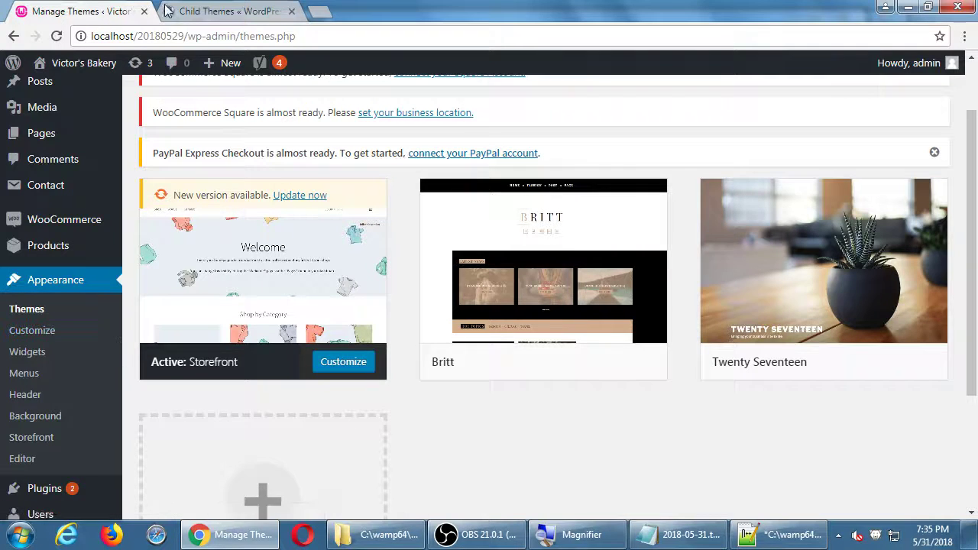
Return to the Child Themes article and review the final step about enqueuing the parent and child theme stylesheets
key("ctrl+Tab")
scroll(90, 184, "down", 5)
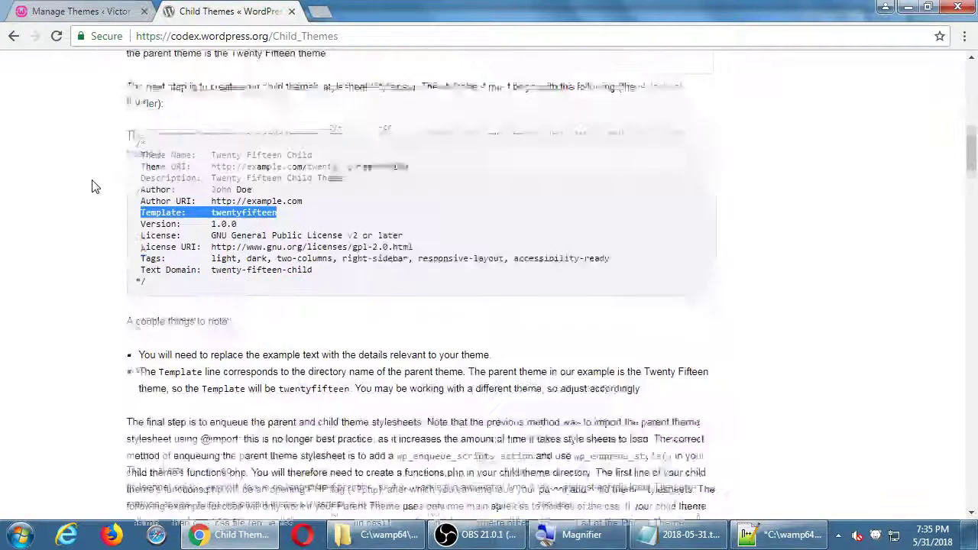
scroll(92, 186, "down", 1)
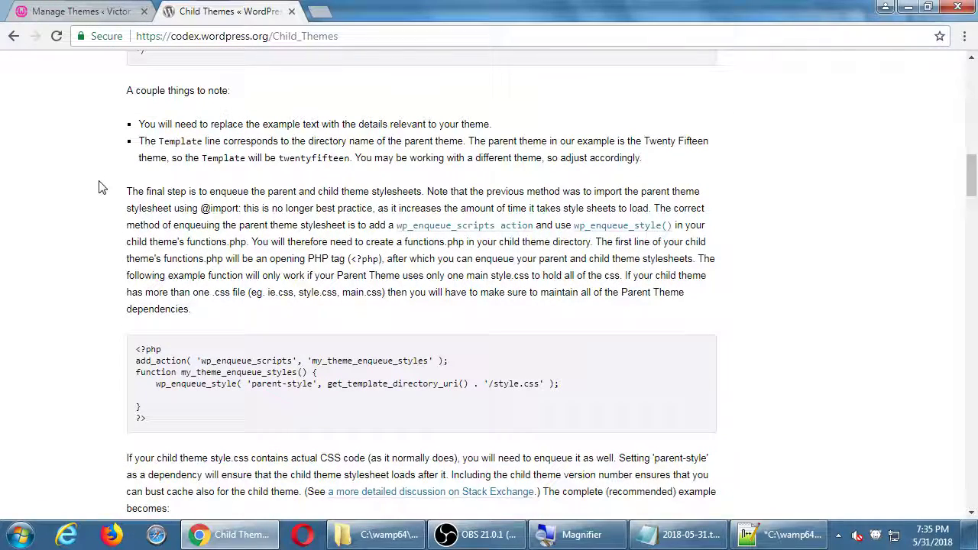
Examine the Codex article's basic functions.php example that enqueues only the parent theme stylesheet
scroll(101, 187, "down", 1)
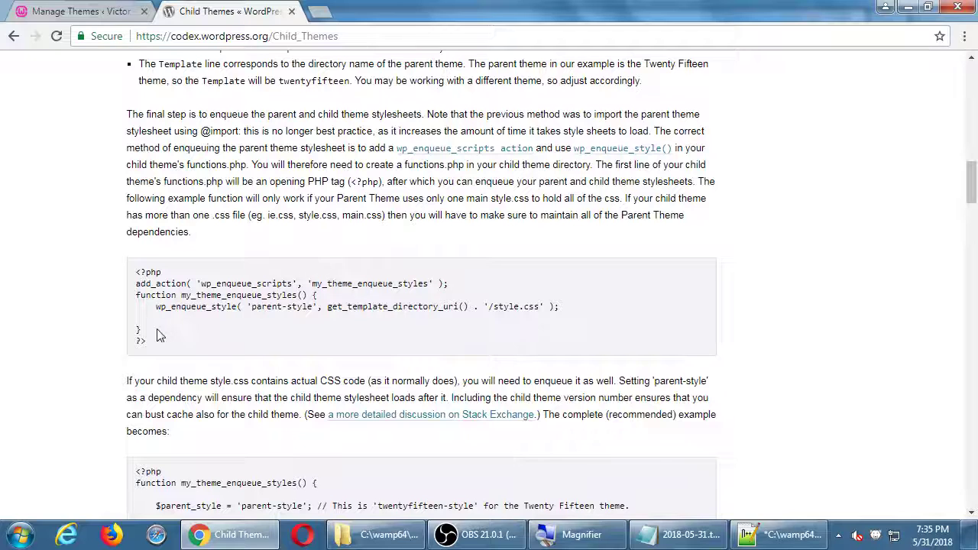
left_click_drag(153, 346, 133, 278)
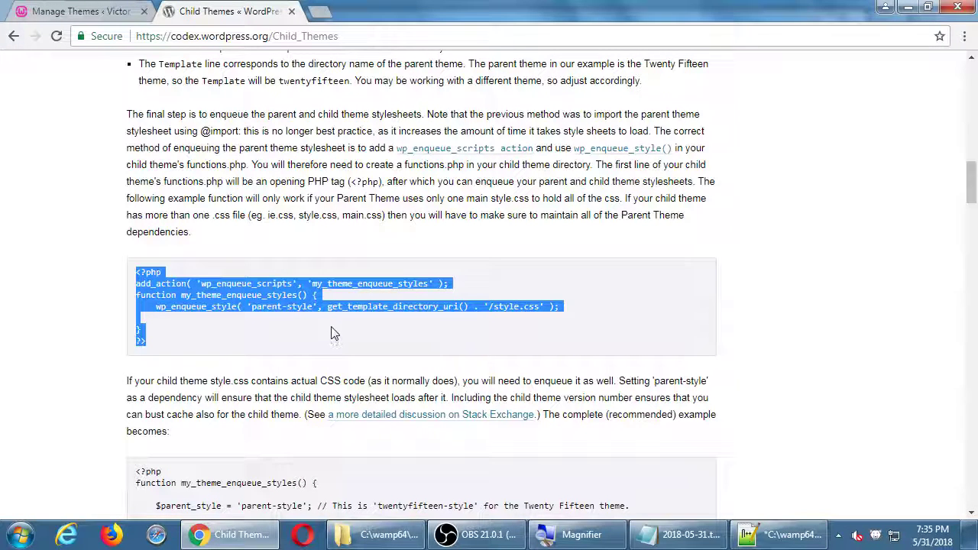
left_click(284, 330)
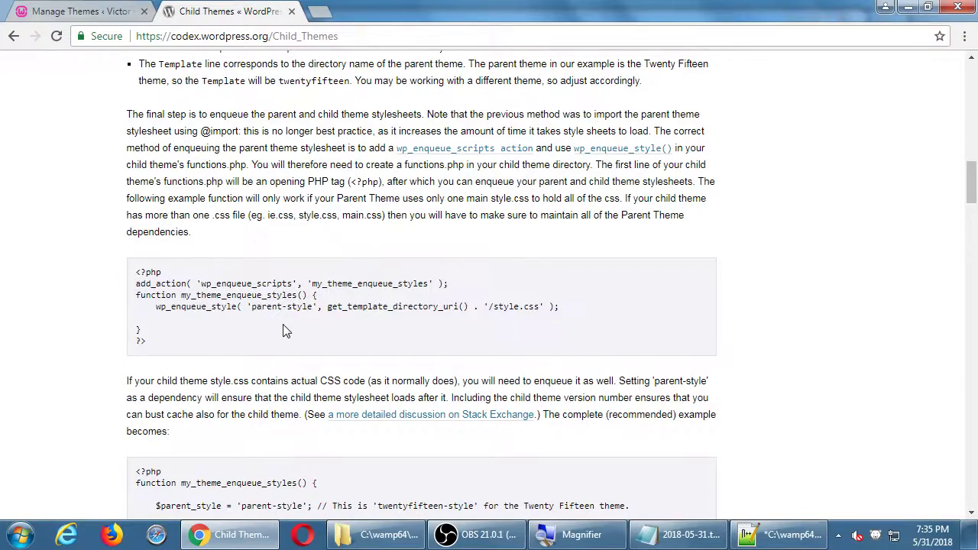
Read the child theme activation instructions, and examine the complete recommended code example for enqueuing the parent and child stylesheets
scroll(284, 330, "down", 1)
scroll(284, 330, "down", 3)
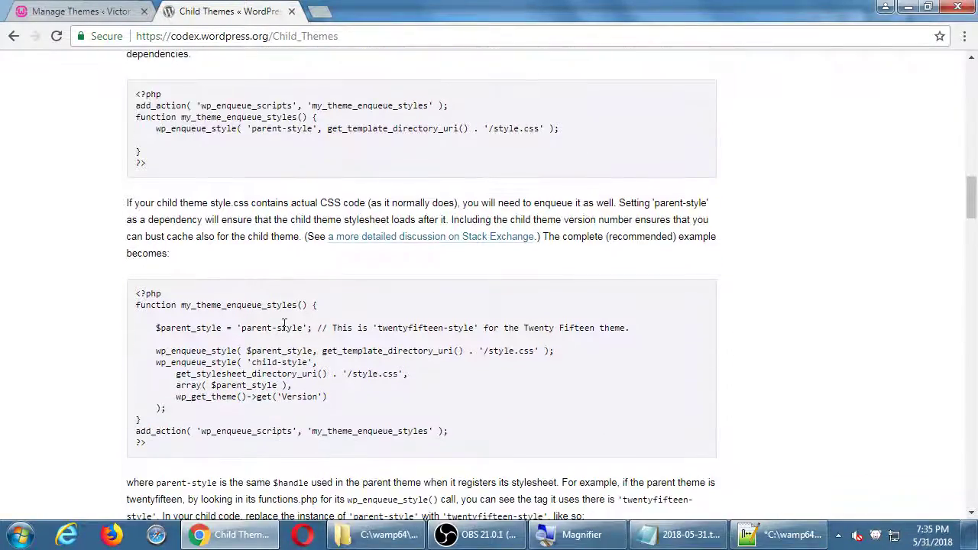
scroll(284, 330, "down", 5)
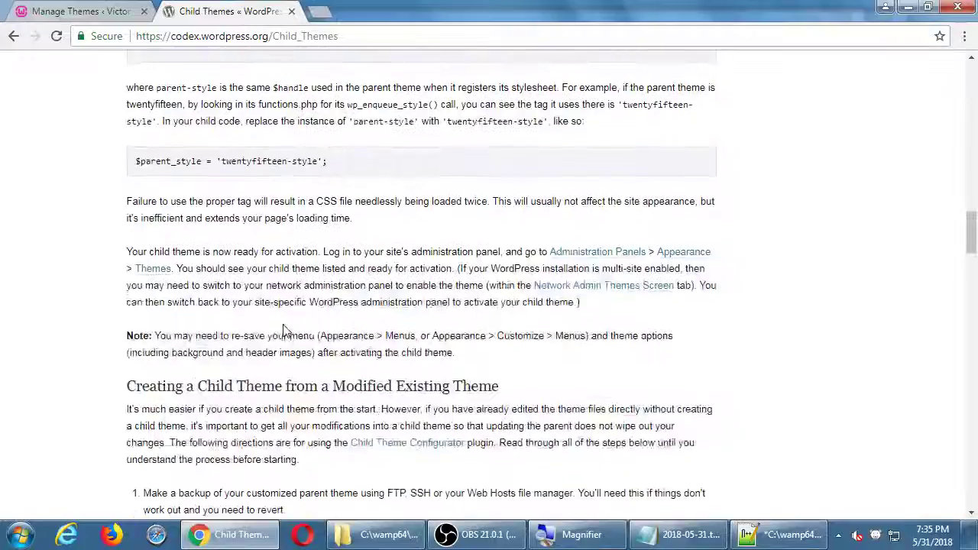
scroll(284, 325, "up", 1)
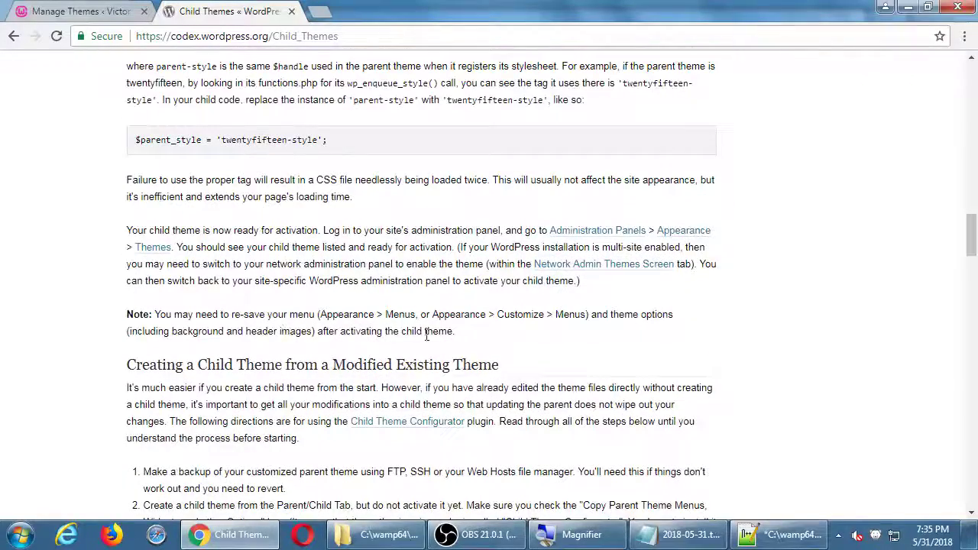
left_click_drag(456, 331, 422, 230)
scroll(365, 390, "up", 3)
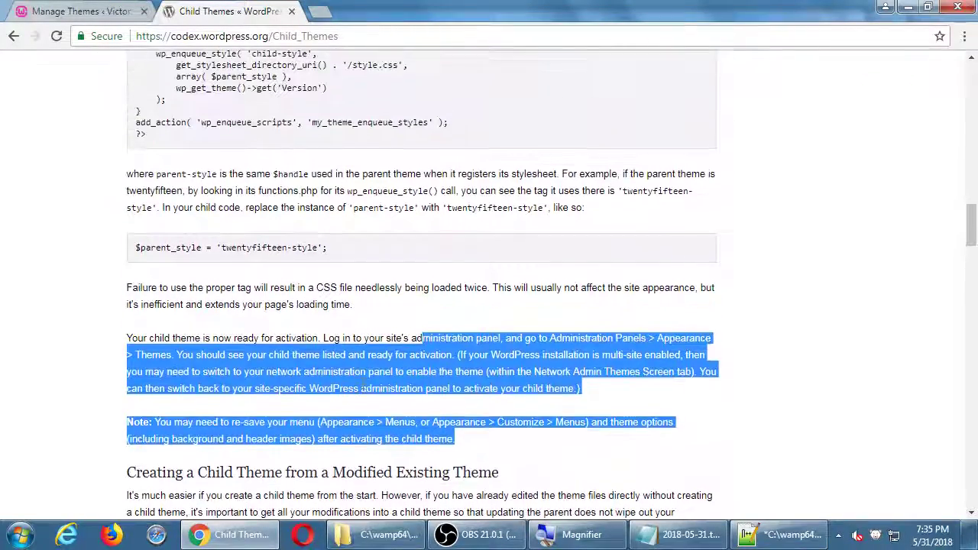
scroll(365, 390, "up", 2)
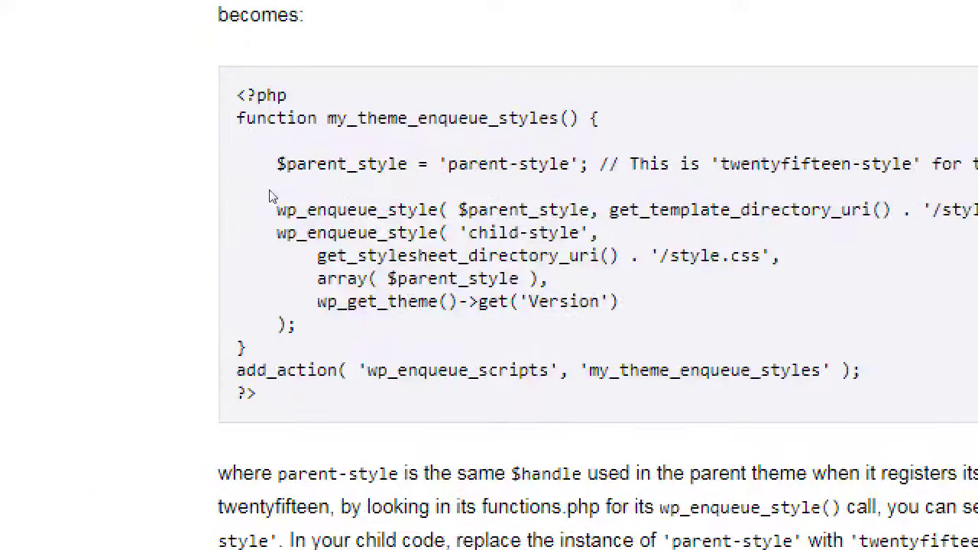
left_click_drag(246, 94, 114, 372)
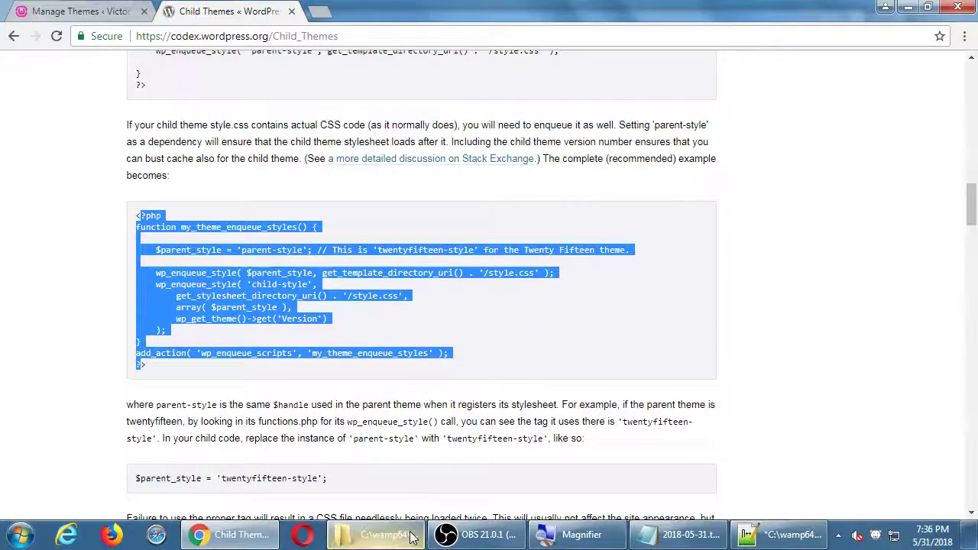
Switch to Windows Explorer and open the site's themes folder at C:\wamp64\www\20180529\wp-content\themes
left_click(382, 534)
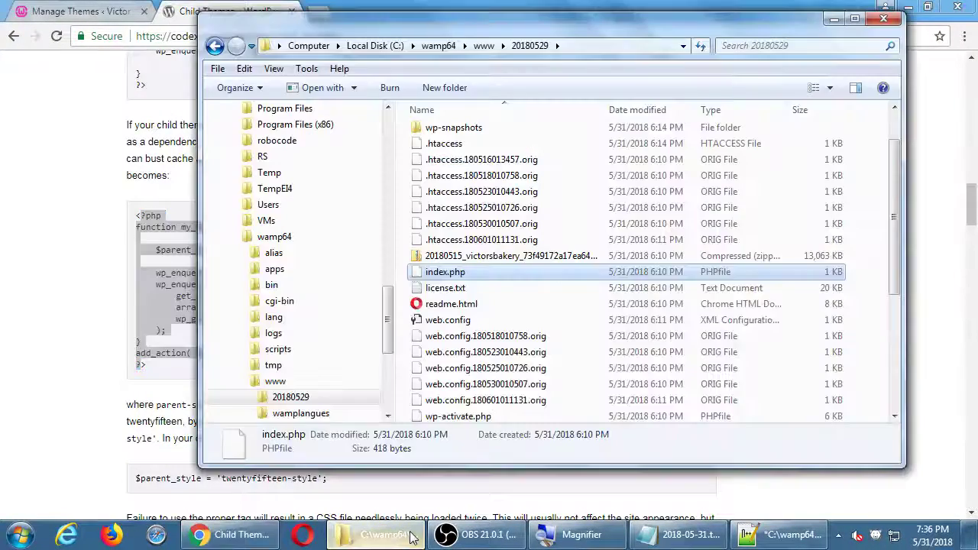
double_click(483, 30)
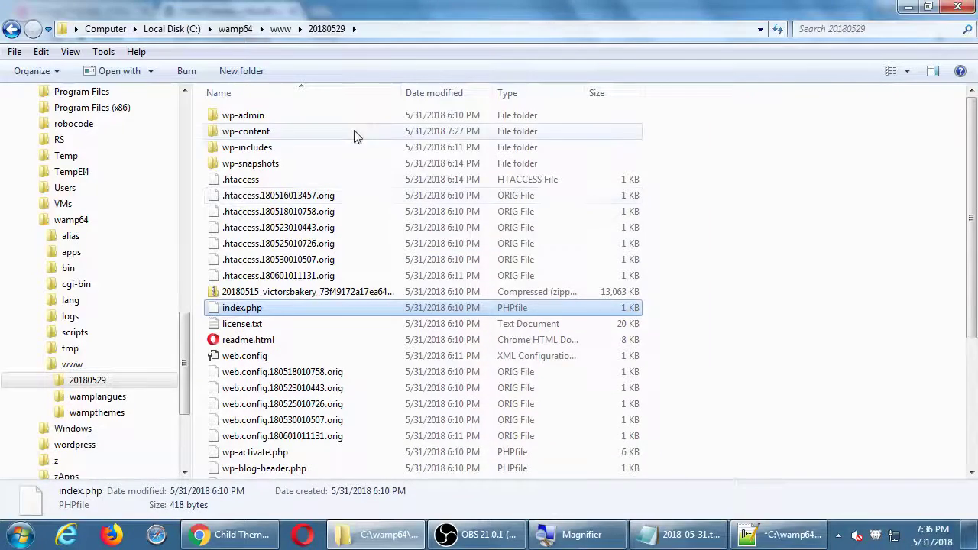
left_click(281, 29)
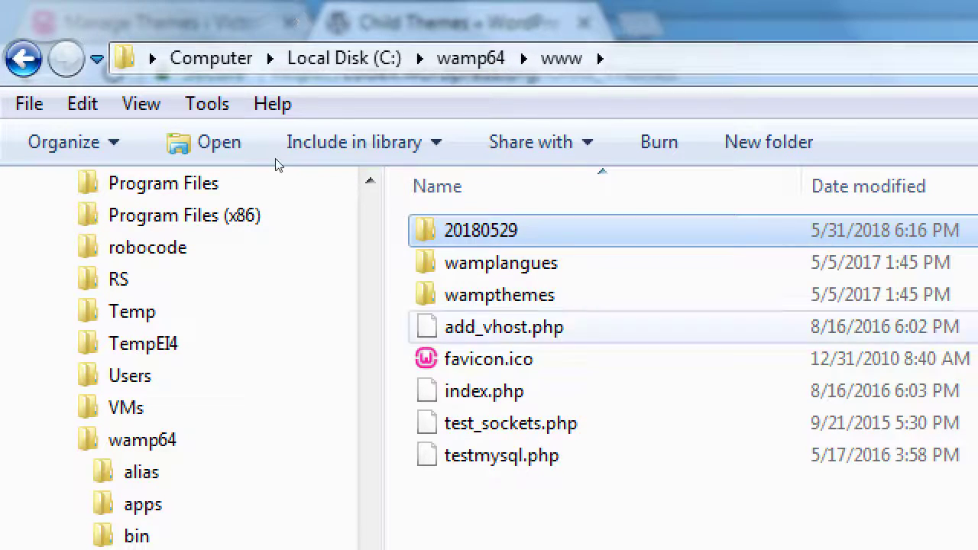
key("Return")
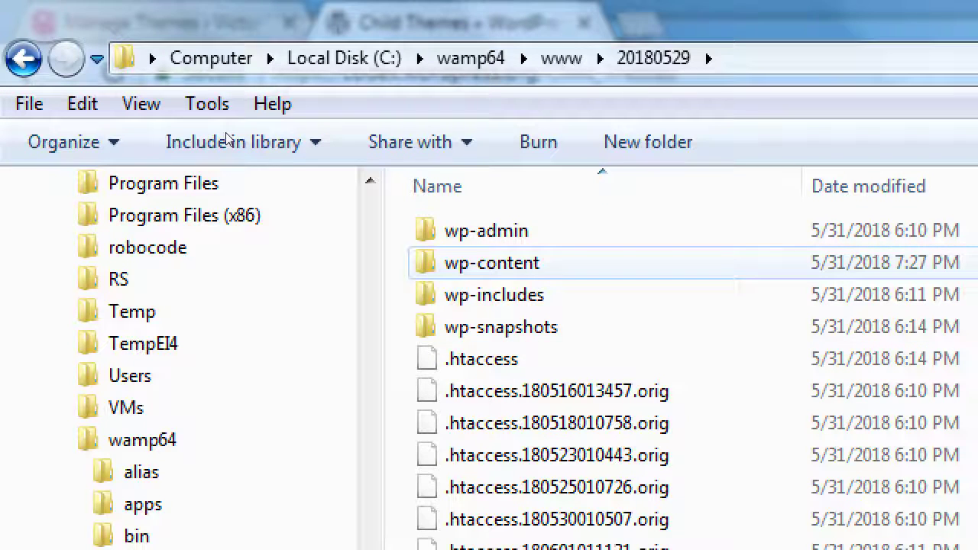
key("Down")
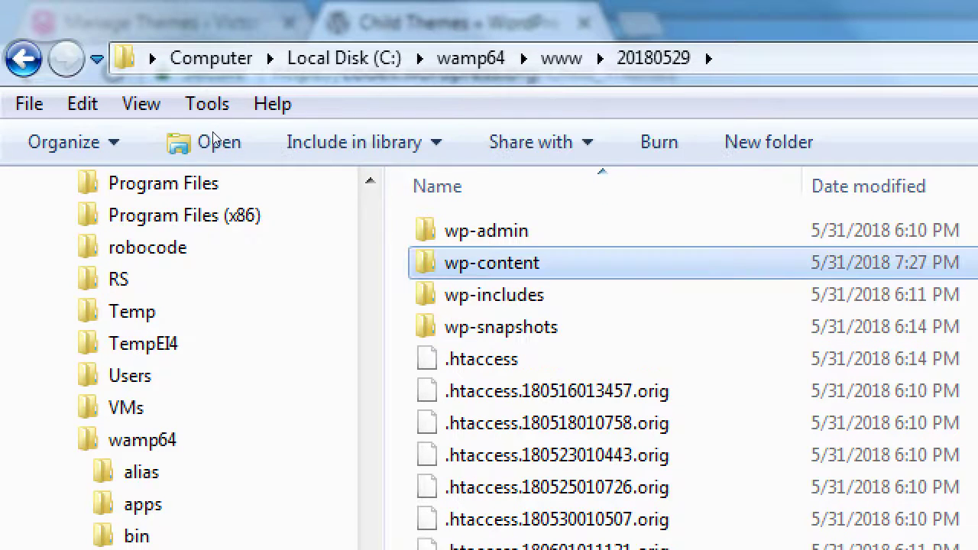
key("Return")
key("Down")
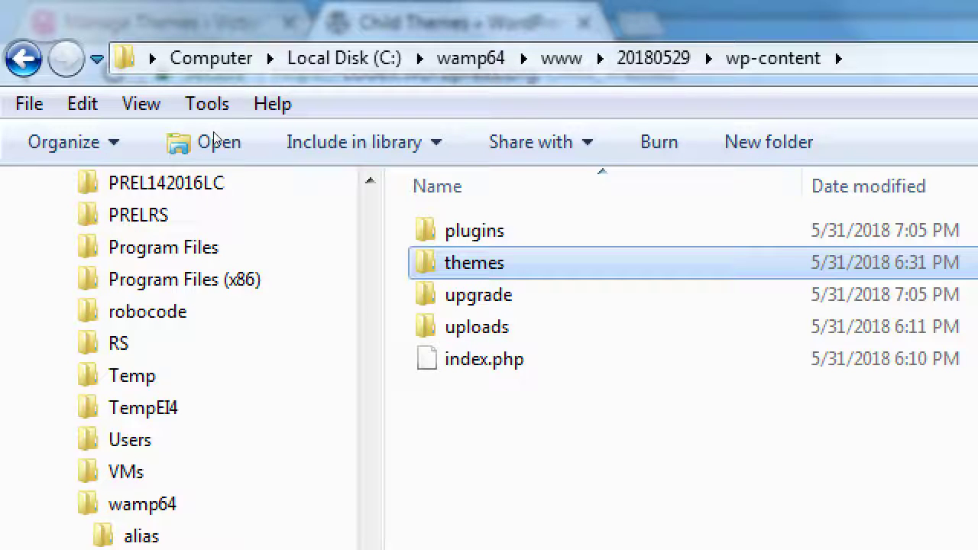
left_click(215, 137)
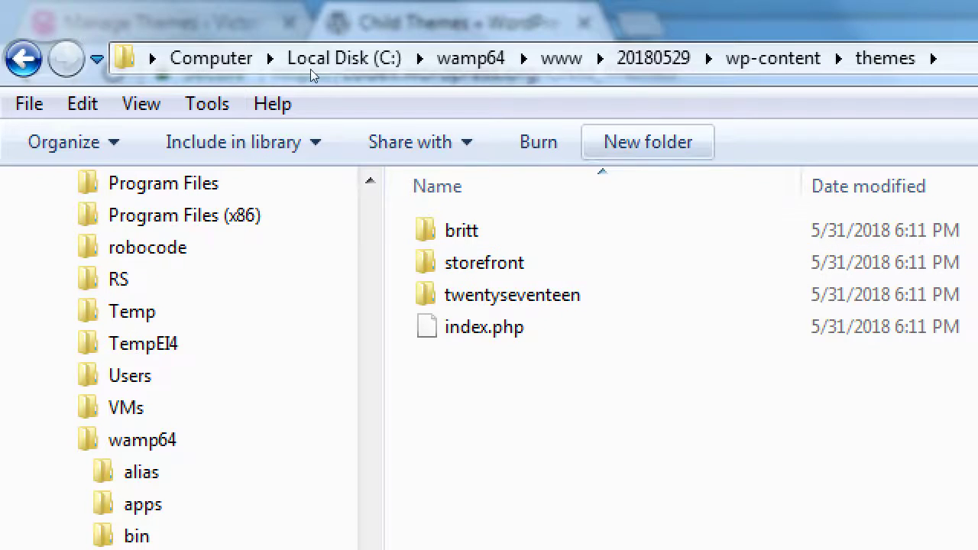
Create a folder named twentyseventeen-child in the themes folder
left_click(648, 142)
type("twentyseventeen-child")
key("Return")
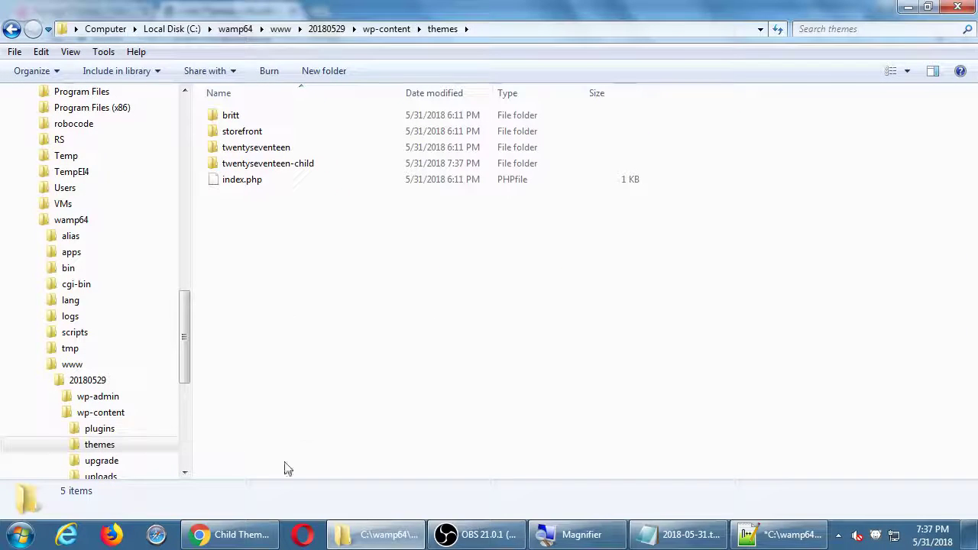
Switch to Chrome, reload the Manage Themes page, and check how the twentyseventeen-child folder is listed among the themes
left_click(255, 535)
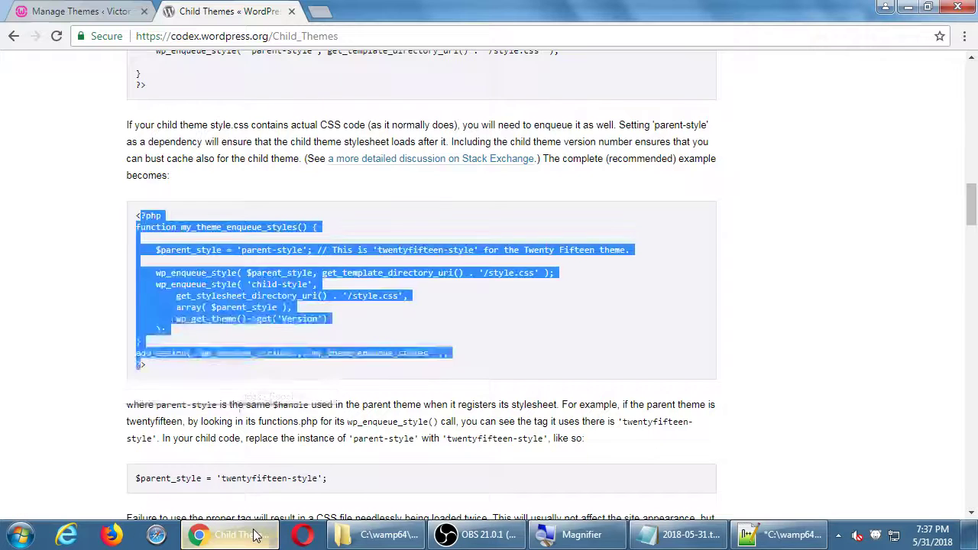
left_click(76, 11)
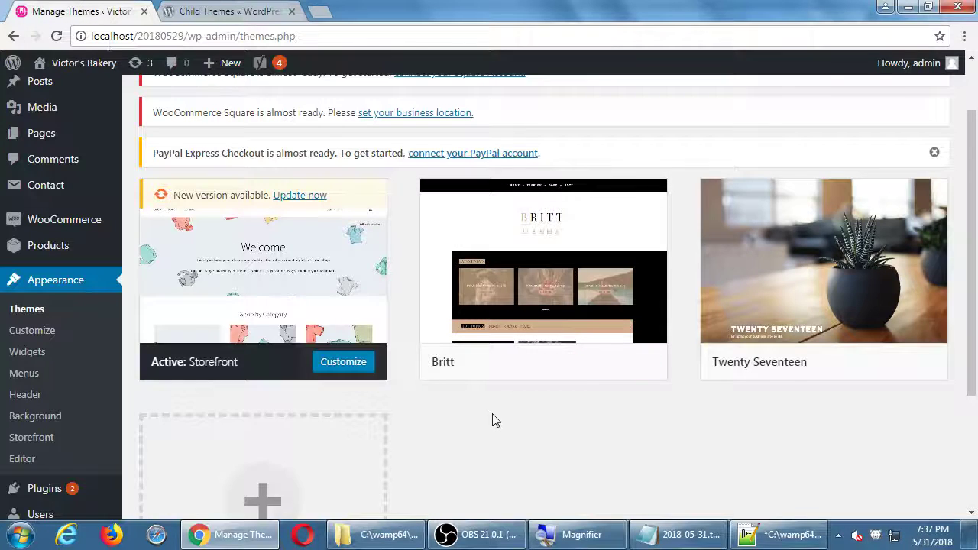
key("F5")
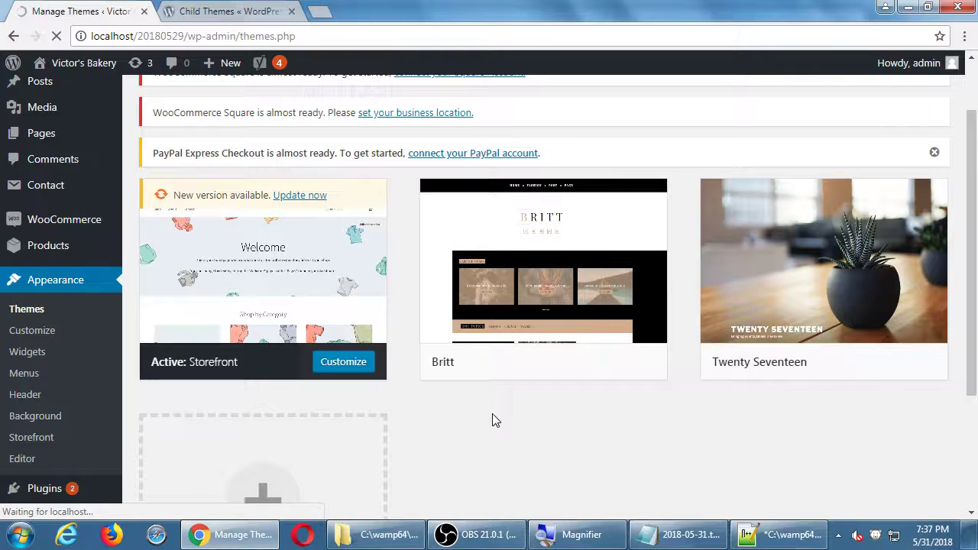
scroll(493, 420, "down", 2)
scroll(494, 419, "down", 2)
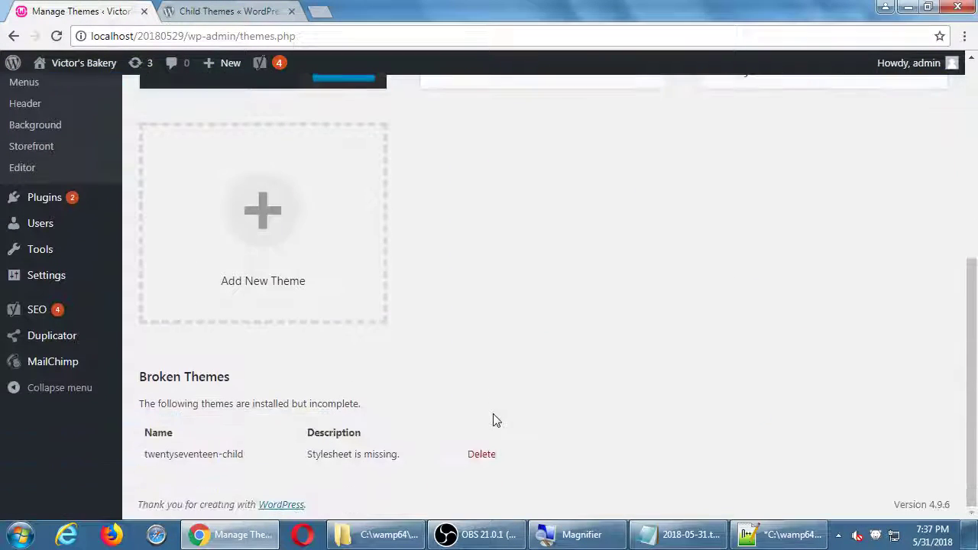
scroll(524, 378, "up", 4)
scroll(529, 378, "down", 4)
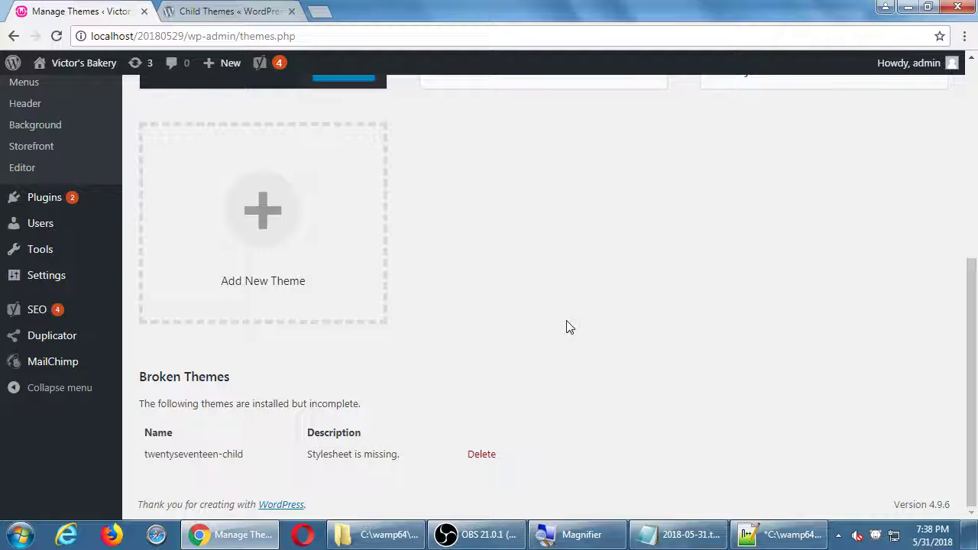
scroll(567, 327, "up", 4)
scroll(567, 327, "down", 1)
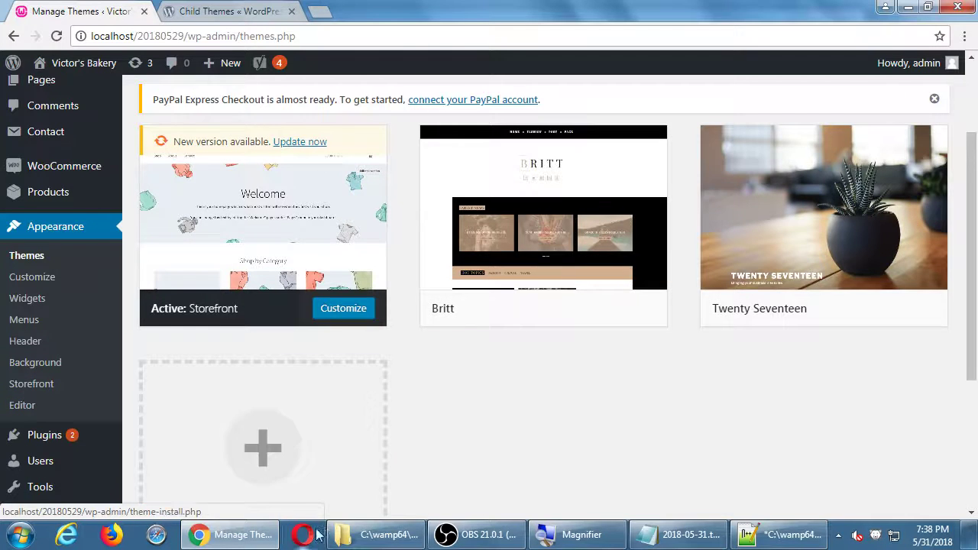
Switch back to the themes folder in Windows Explorer and open the twentyseventeen parent theme folder
left_click(375, 535)
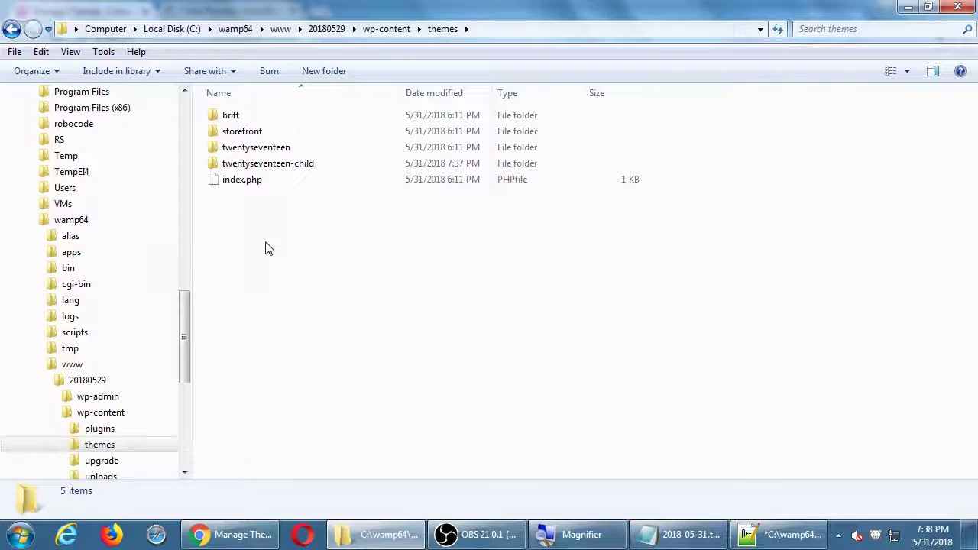
key("super+plus")
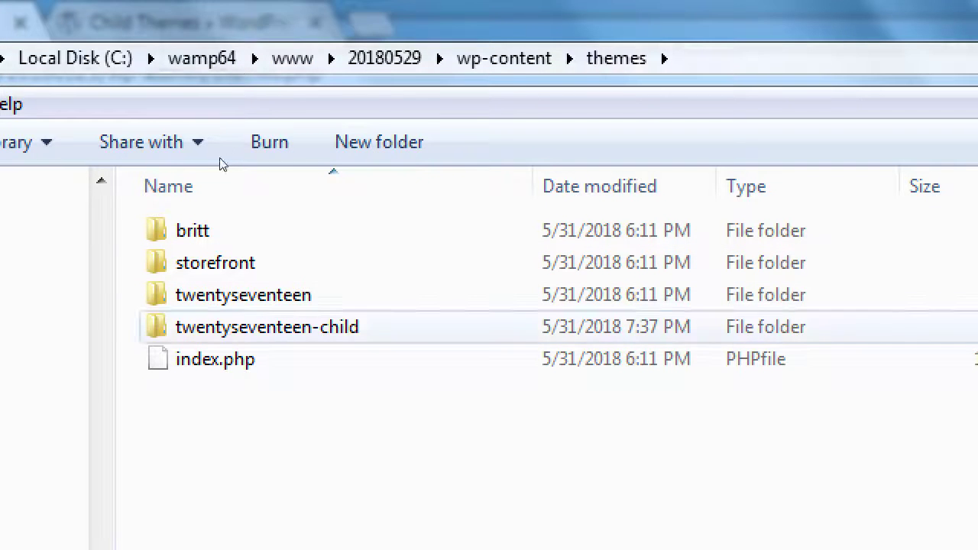
left_click(267, 327)
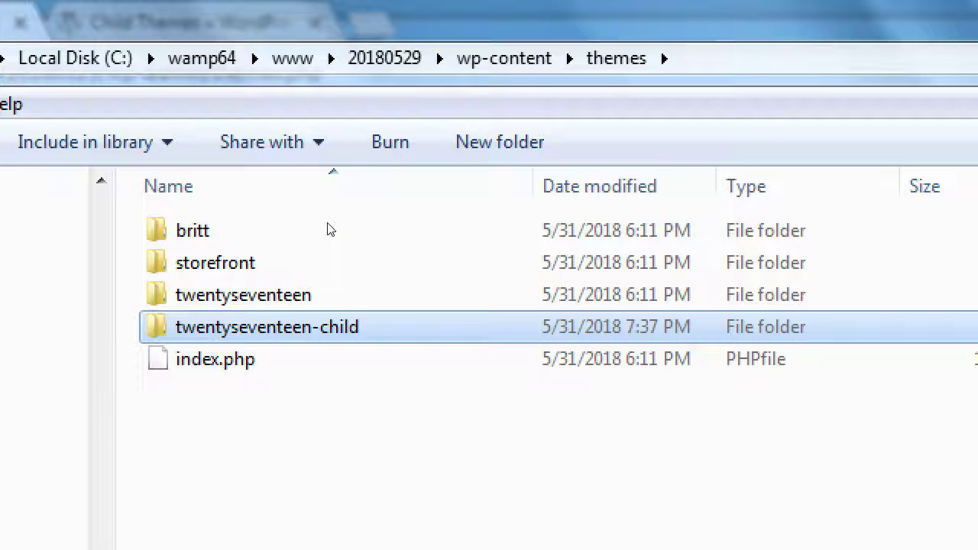
key("Up")
key("Return")
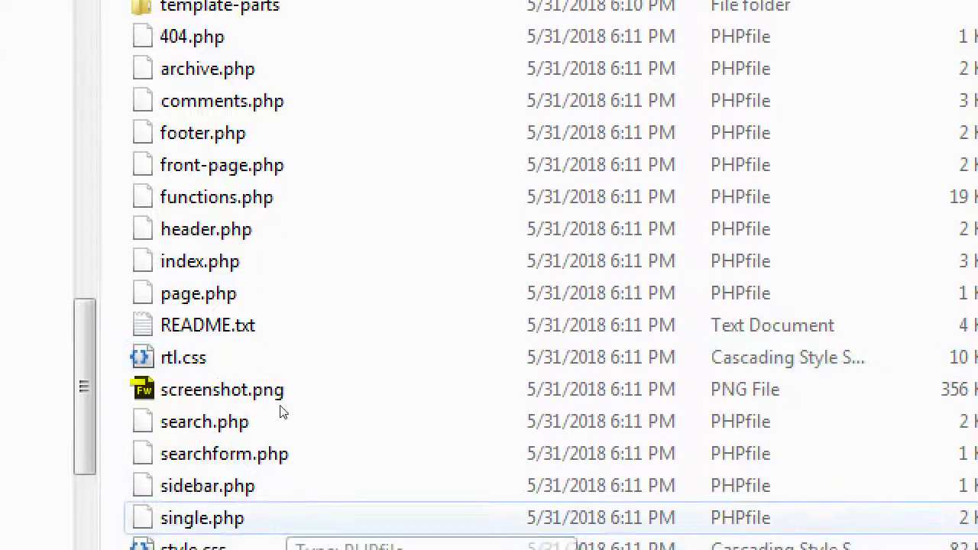
Point out functions.php and style.css by selecting both in the twentyseventeen folder, and return to the themes folder
key("f")
key("u")
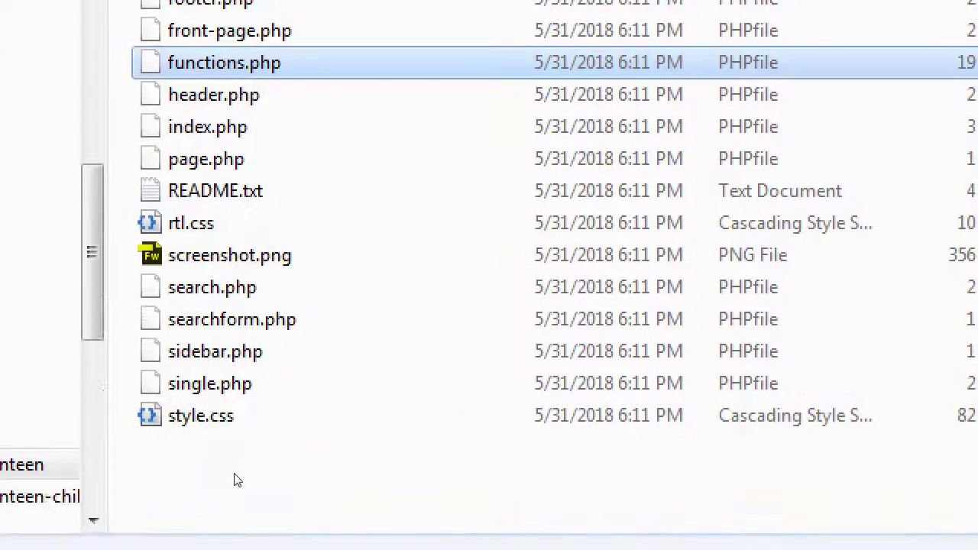
left_click(233, 430, "ctrl")
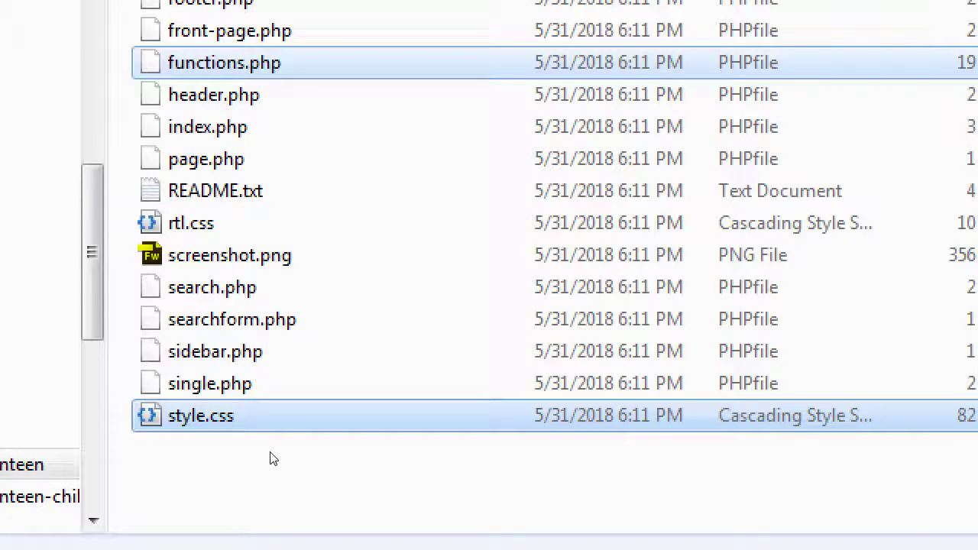
left_click(259, 353)
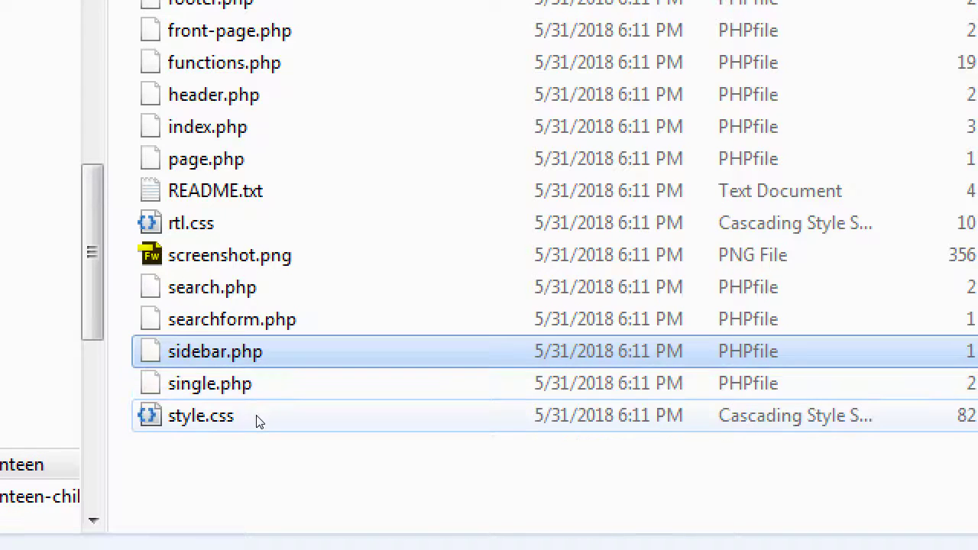
left_click(258, 419)
left_click(224, 62, "ctrl")
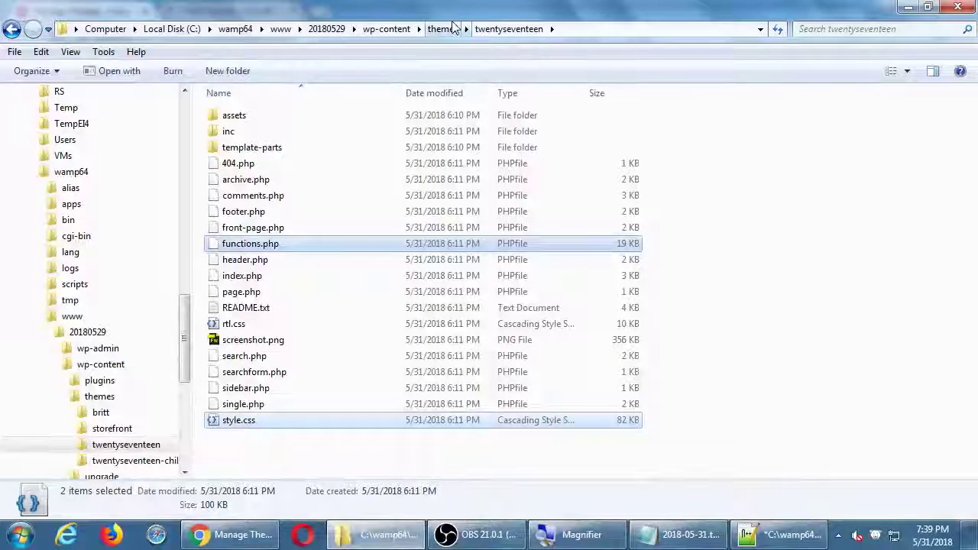
left_click(443, 29)
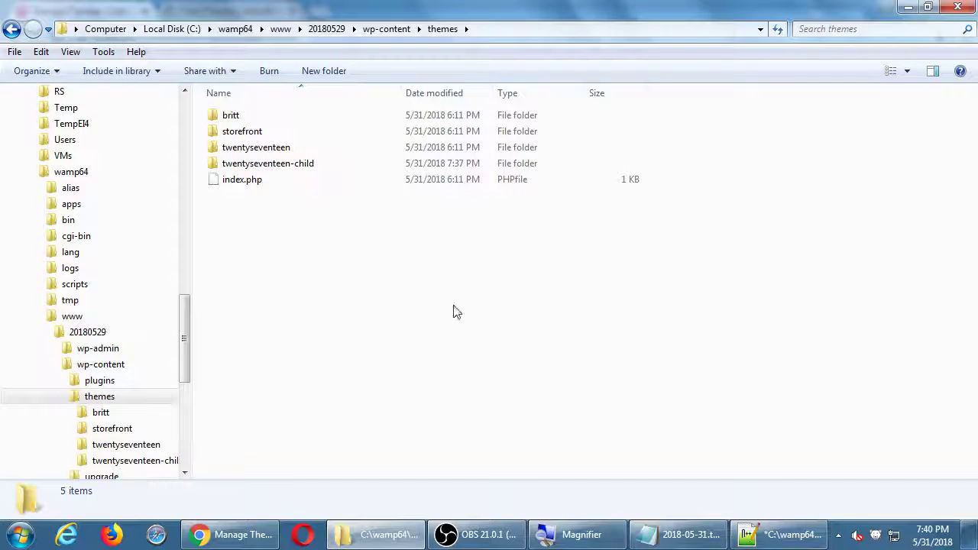
Switch to the Notepad notes and insert below the CUSTOM CODE reminder the line "Read the doc for setting up a child theme; not necessary"
left_click(665, 538)
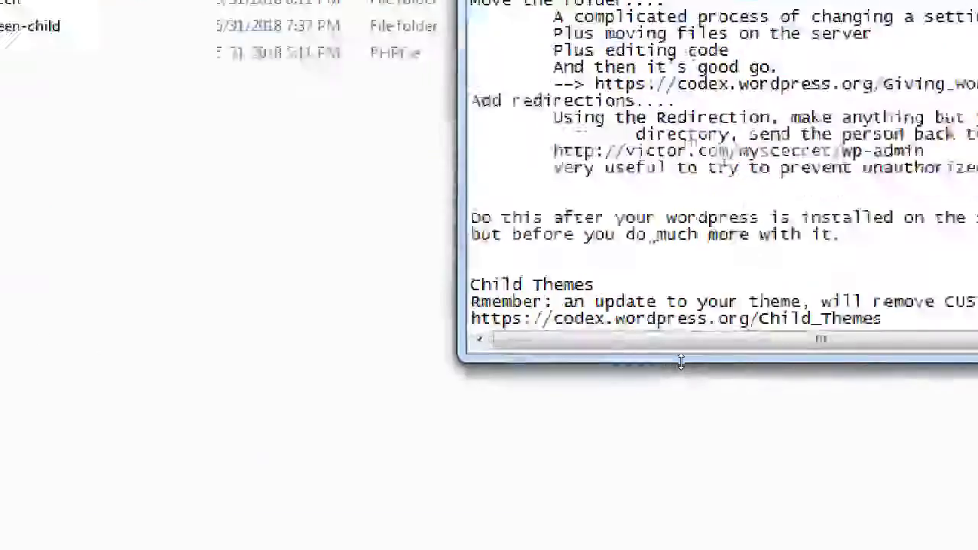
key("Down")
key("End")
key("Return")
type("Read")
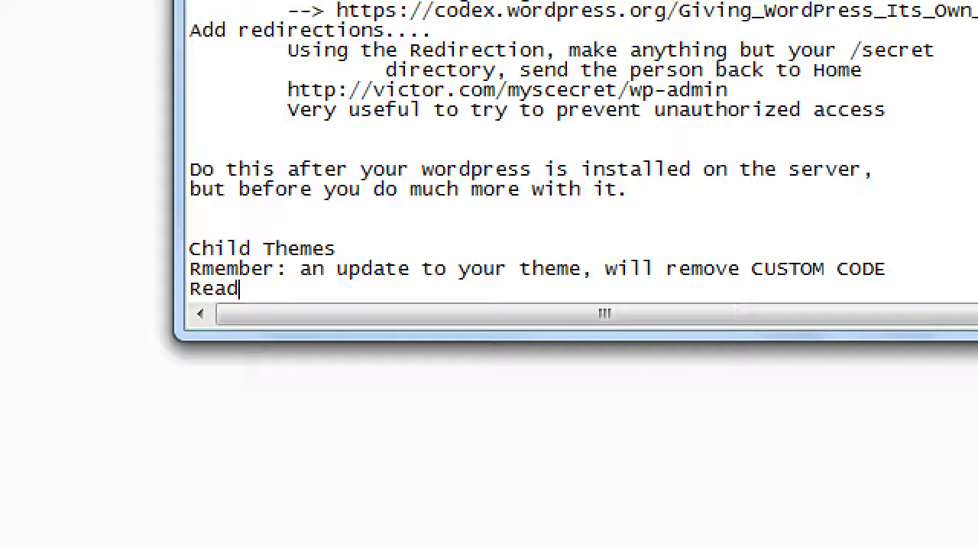
type(" the doc for ")
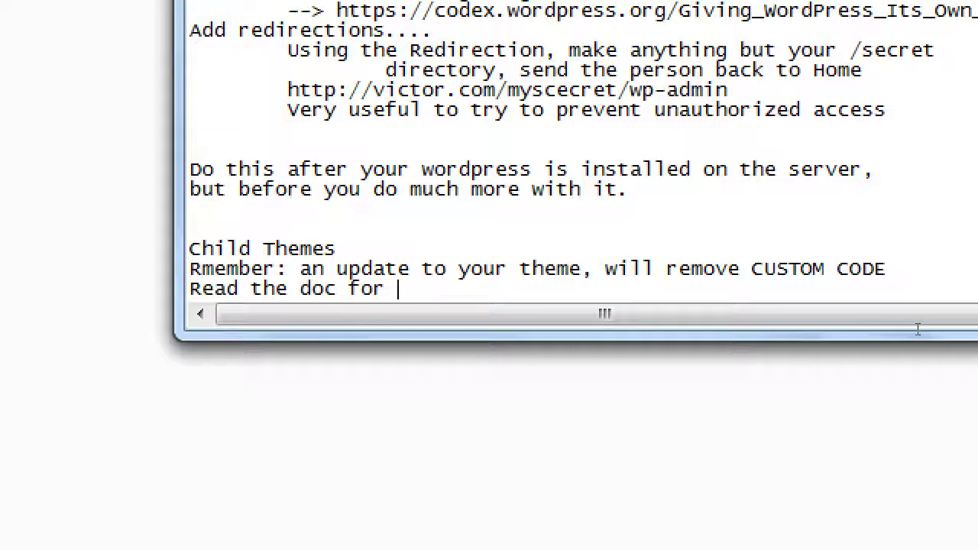
type("setting up a chi")
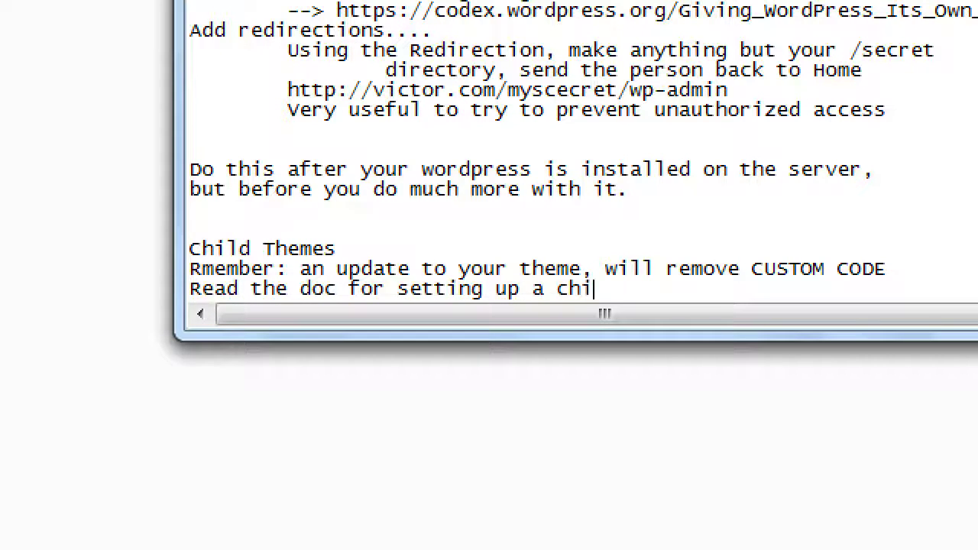
type("ld theme; not ne")
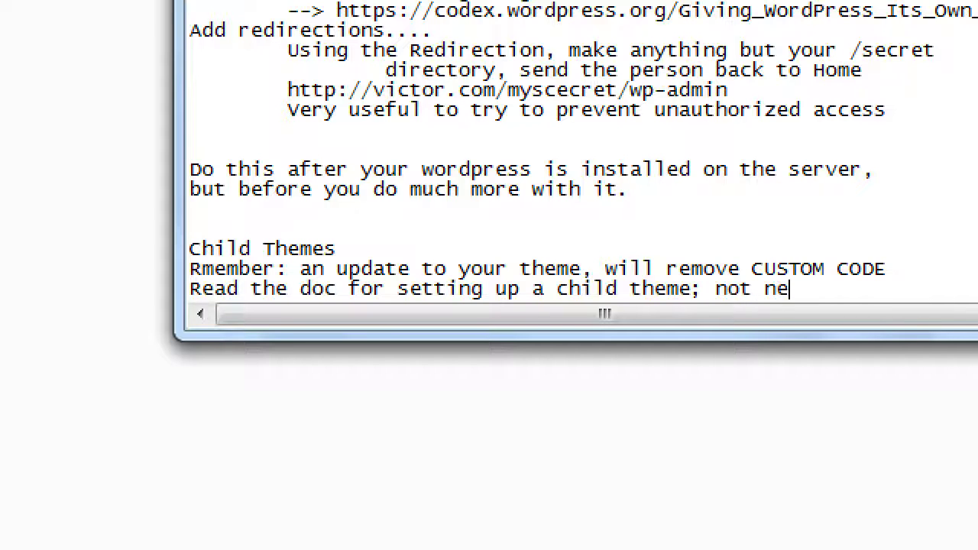
type("cessary")
key("Return")
Continue the child theme note on a new line with "if you stick to the Dashboard> Appearance > Customize"
type("if")
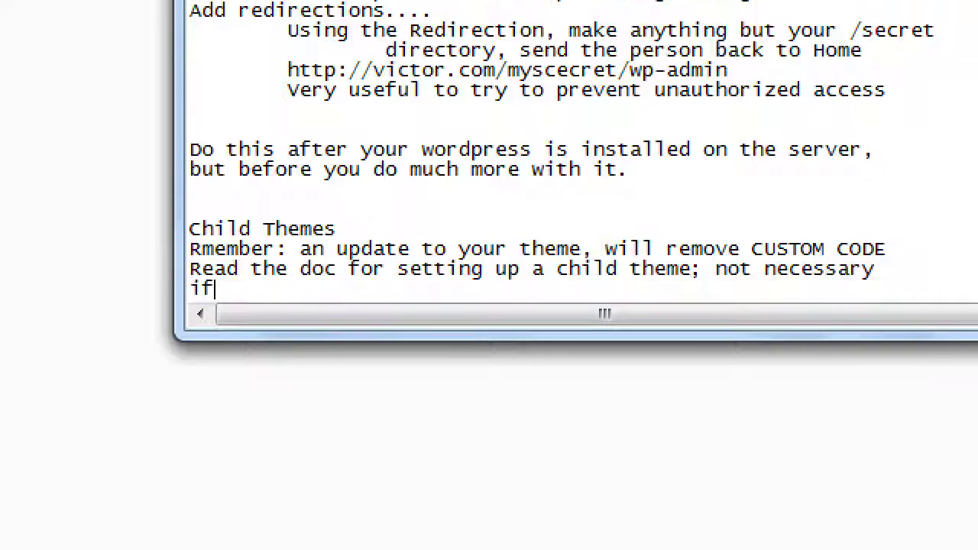
type(" you stick to the ")
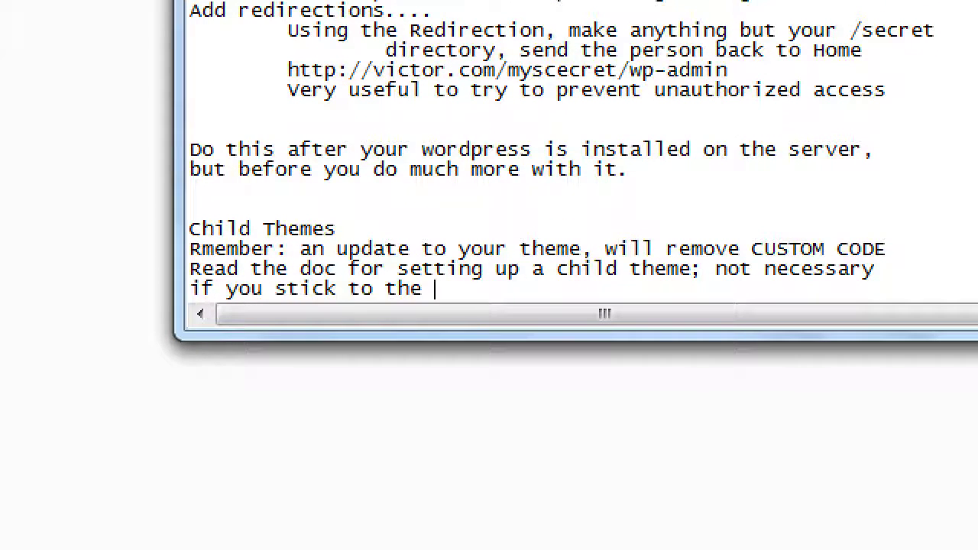
type("DASH")
key("BackSpace")
key("BackSpace")
key("BackSpace")
type("ashboard> ")
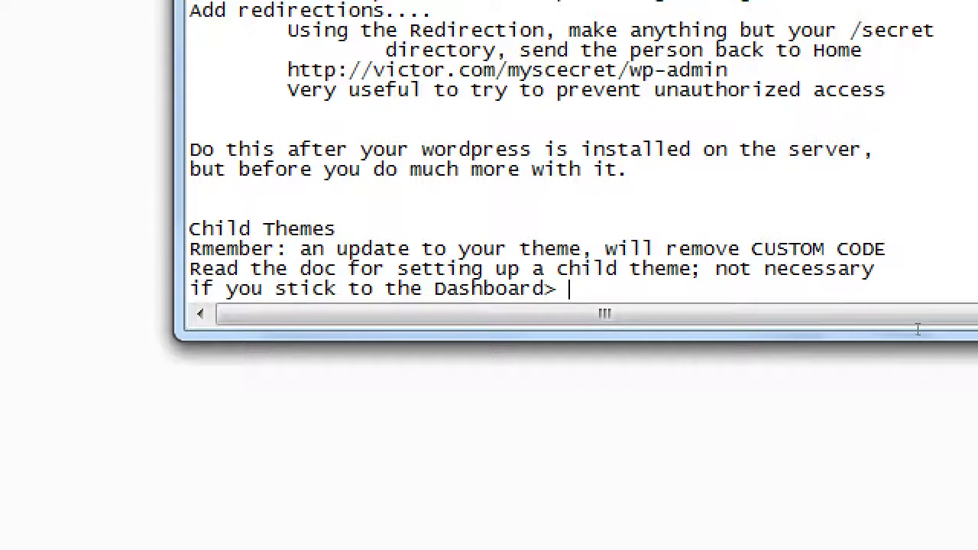
type("Appearches")
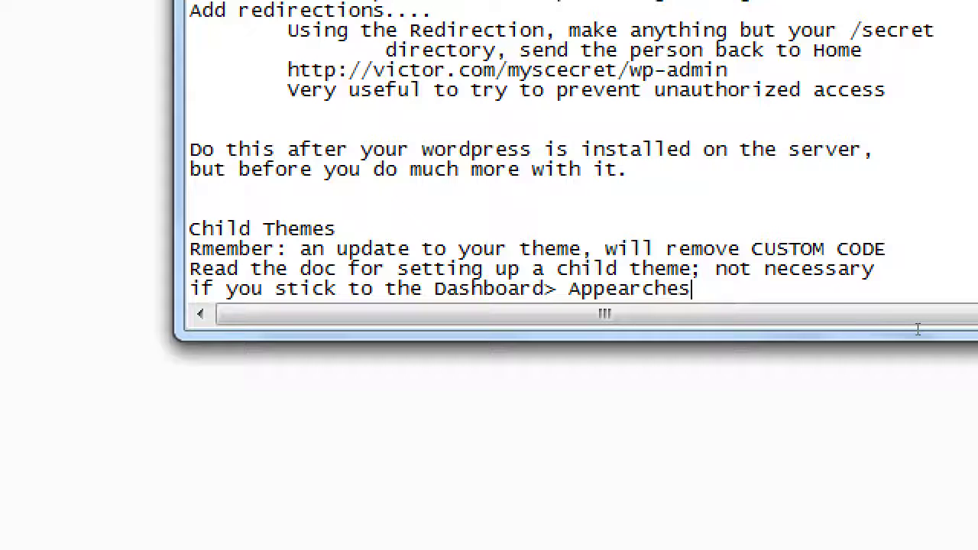
key("BackSpace")
type(">")
key("BackSpace")
key("BackSpace")
key("BackSpace")
key("BackSpace")
key("BackSpace")
key("BackSpace")
key("BackSpace")
type("rance > ")
type("Cust")
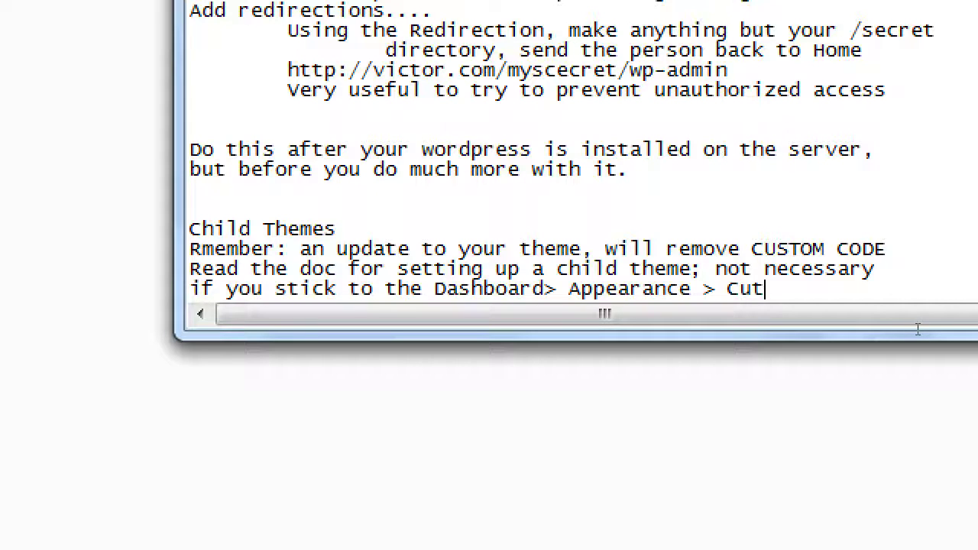
type("omize")
Insert the missing space between "Dashboard" and the first ">" in the Customize line
key("Left")
key("Left")
key("Left")
key("Left")
key("Left")
key("Left")
key("Left")
key("Left")
key("Left")
key("Left")
key("Left")
key("Left")
key("Left")
key("Left")
key("Left")
key("Left")
key("Left")
key("Left")
key("Left")
key("Left")
key("Left")
key("End")
Below the Child_Themes link, leave a blank line and write "If you copy a theme (only) from one server/site to another,"
key("Return")
type("https://codex.wordpress.org/Child_Themes")
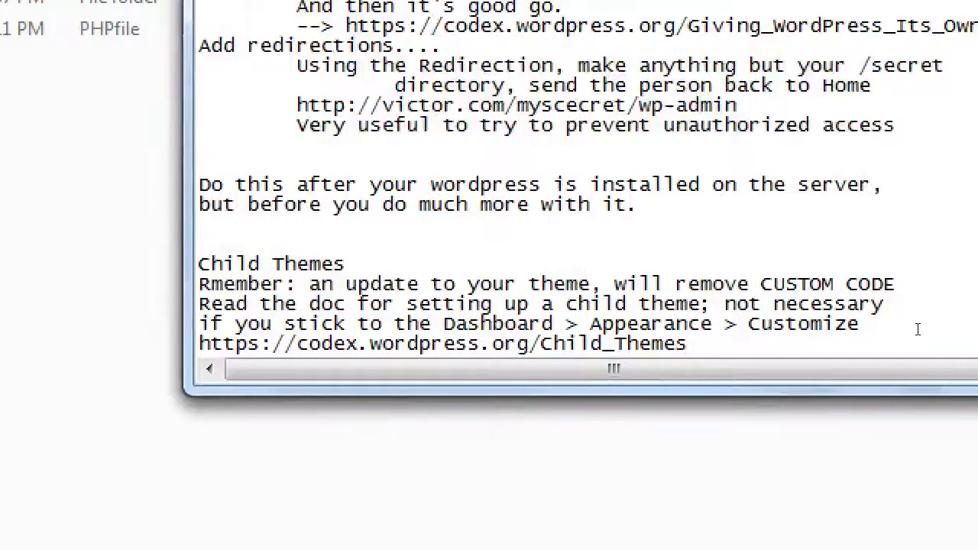
key("Return")
key("Return")
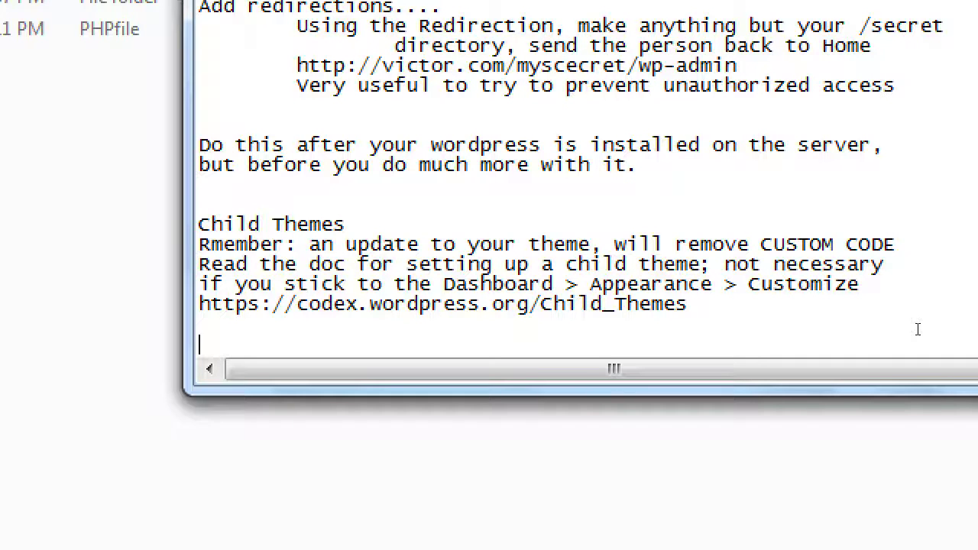
type("If you copy a theme fr")
key("BackSpace")
key("BackSpace")
type("(only) from one server/site to another")
key("Return")
Continue the copying note with "make sure you have the parent folder and child folder copied over"
type("make sure you have the parent foldre")
type(" and")
key("BackSpace")
key("BackSpace")
key("BackSpace")
key("BackSpace")
key("BackSpace")
key("BackSpace")
type("er and child folder upl")
key("BackSpace")
key("BackSpace")
key("BackSpace")
type("copied over")
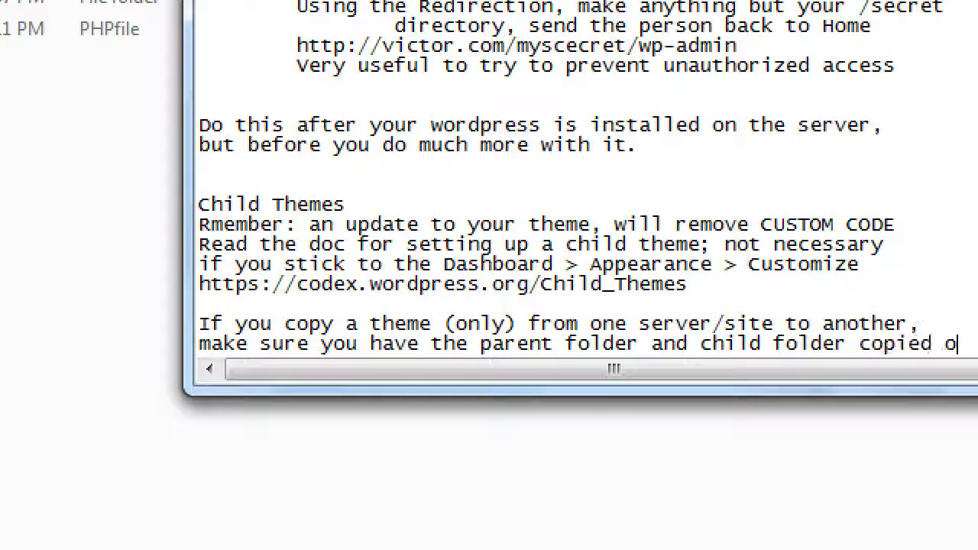
Add the line "put them in" followed by the path "/wp-content/themes" on its own line
key("Return")
type("put them in")
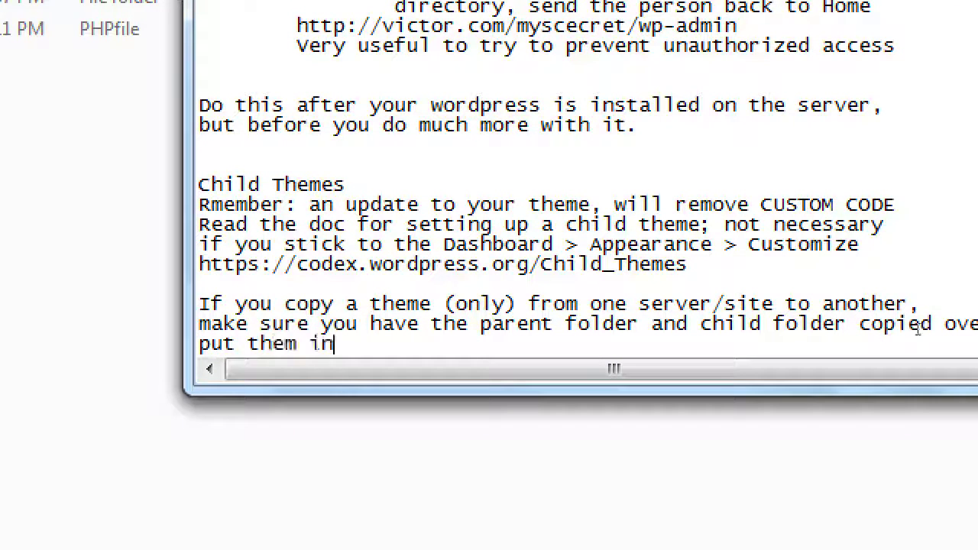
key("Return")
type("/")
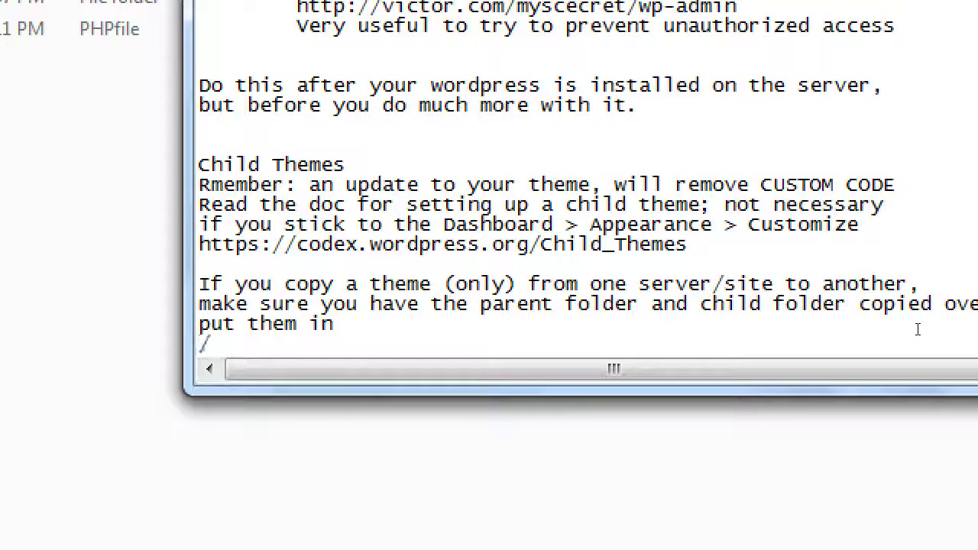
type("wp-conten")
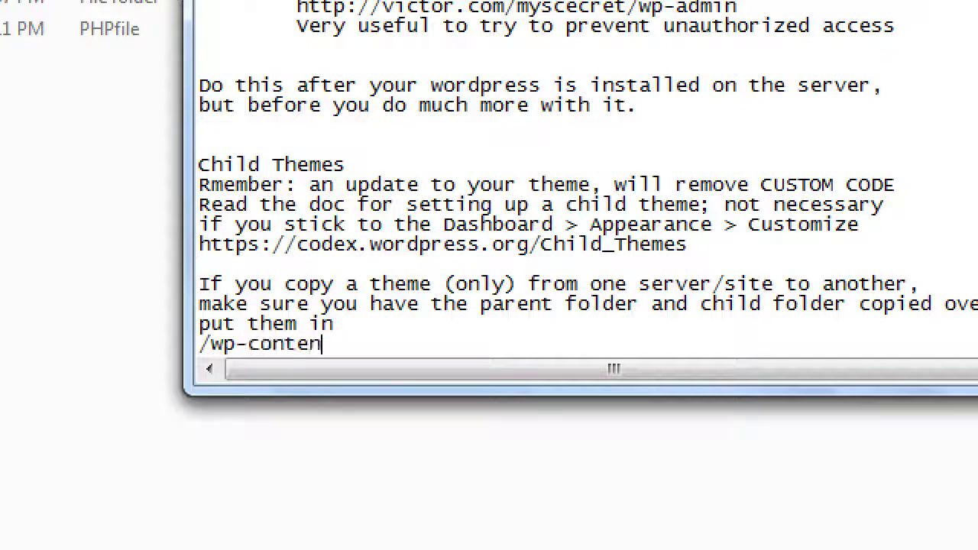
type("t/themes")
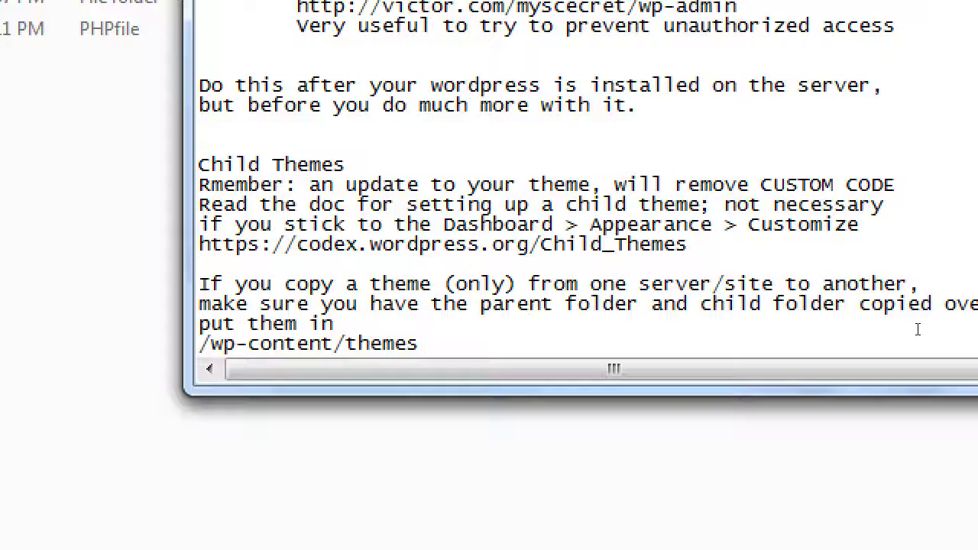
key("Home")
type("htpt")
key("BackSpace")
key("BackSpace")
type("tp;;")
key("BackSpace")
key("BackSpace")
key("BackSpace")
type("P")
key("BackSpace")
type("p://yousite")
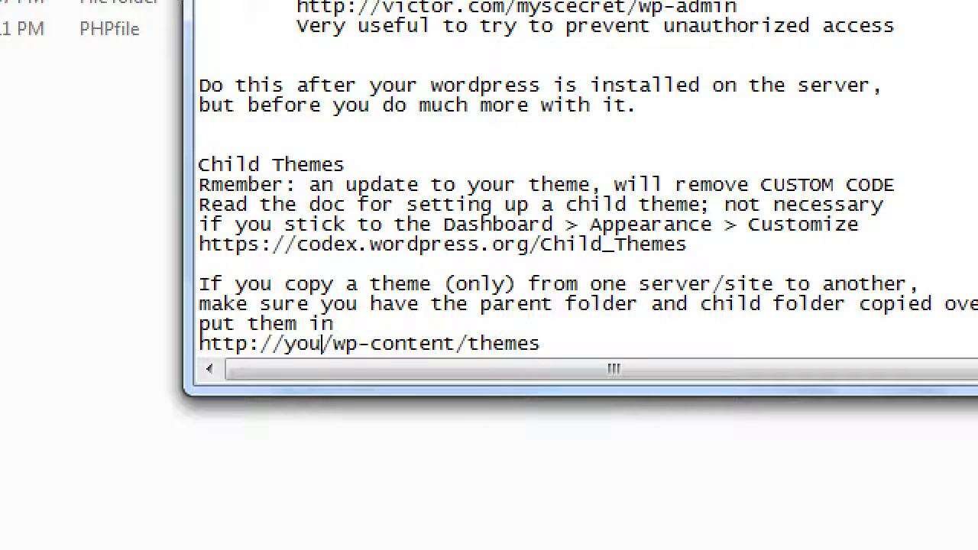
type(".com")
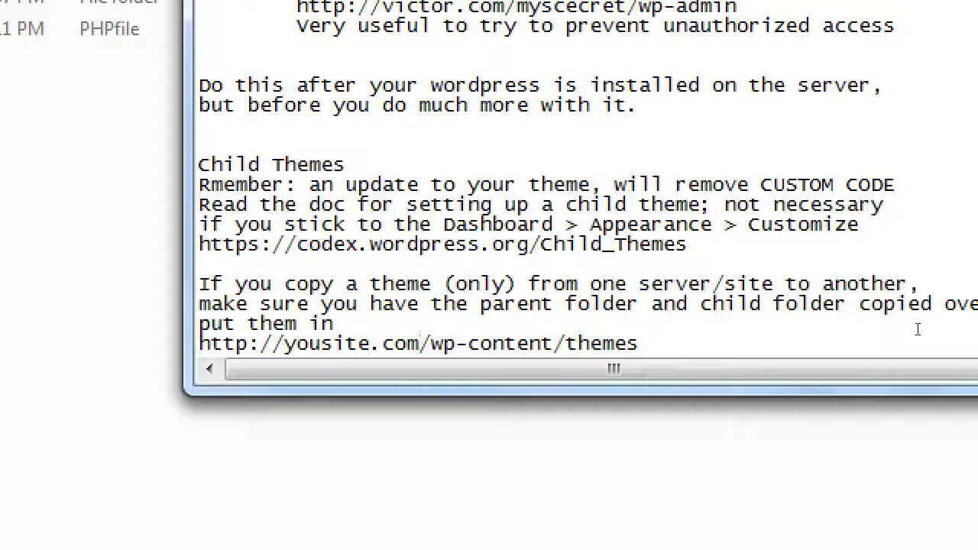
Capitalize the first letter of "put them in" and return to the end of the themes path
key("Up")
key("Home")
key("shift+Right")
type("P")
key("Down")
key("End")
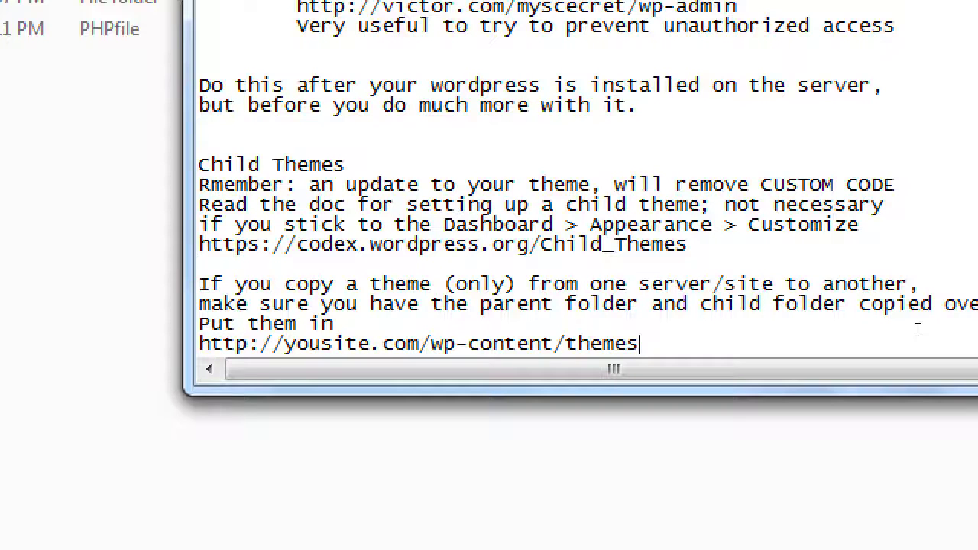